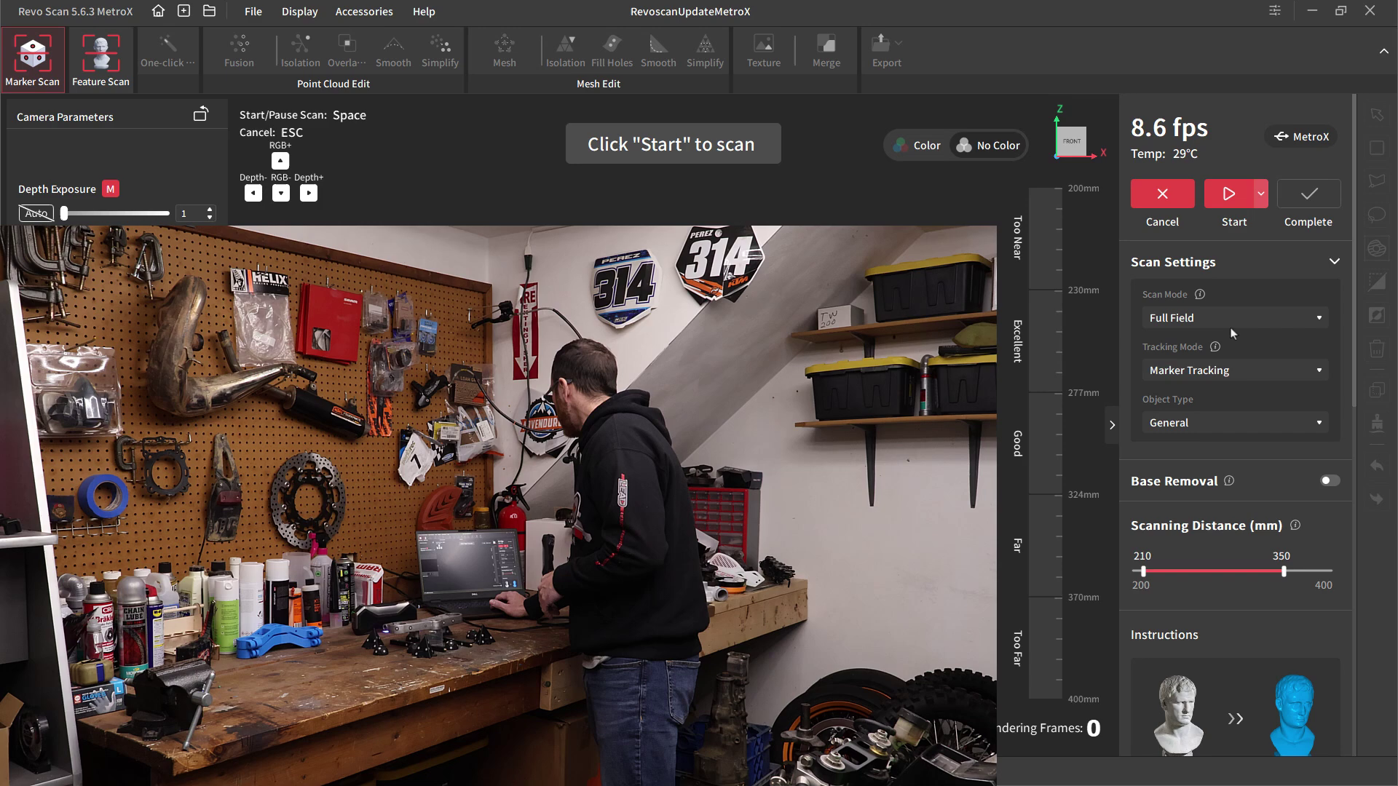
- Choose Cross Lines as the scan mode and Global Marker Tracking as the tracking mode
{"action": "left_click", "coordinate": [1235, 318]}
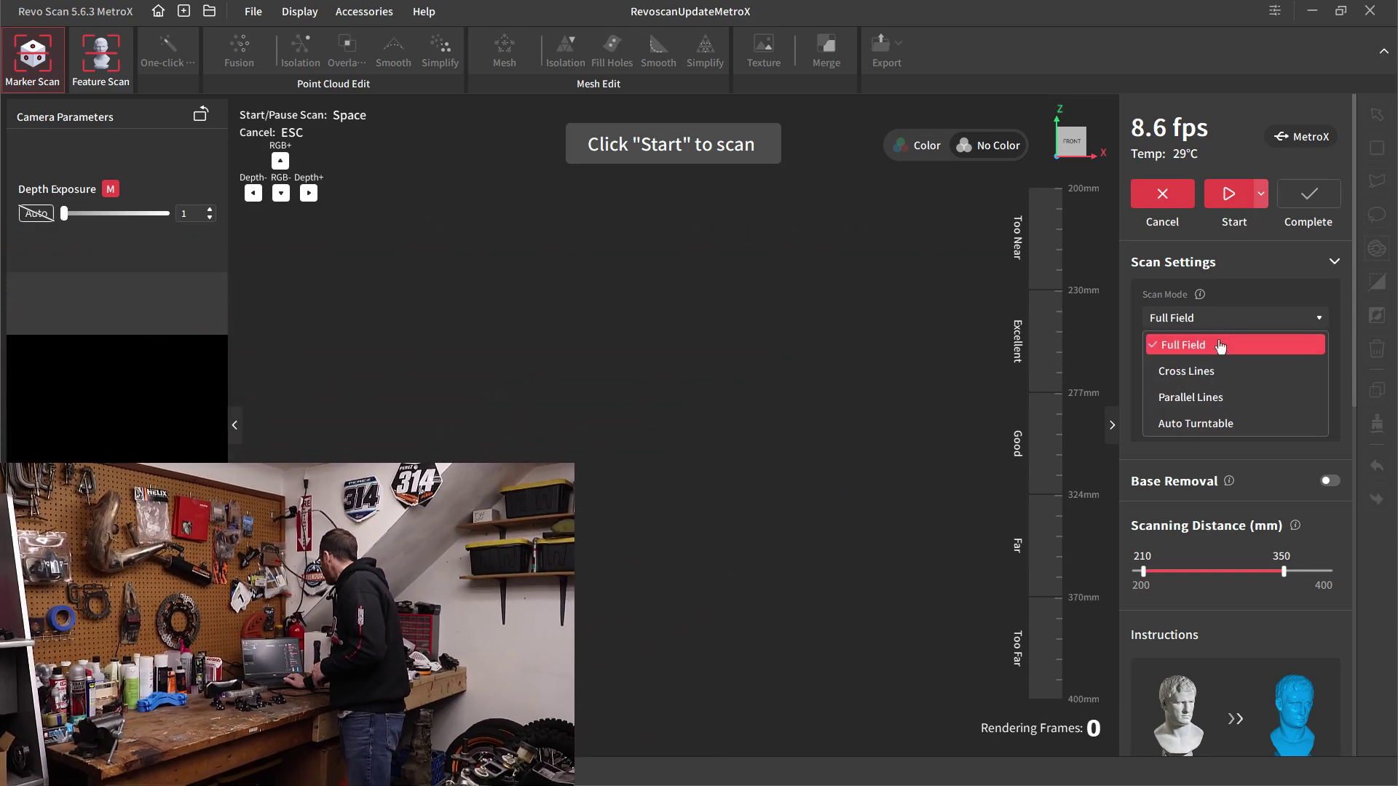
{"action": "left_click", "coordinate": [1205, 371]}
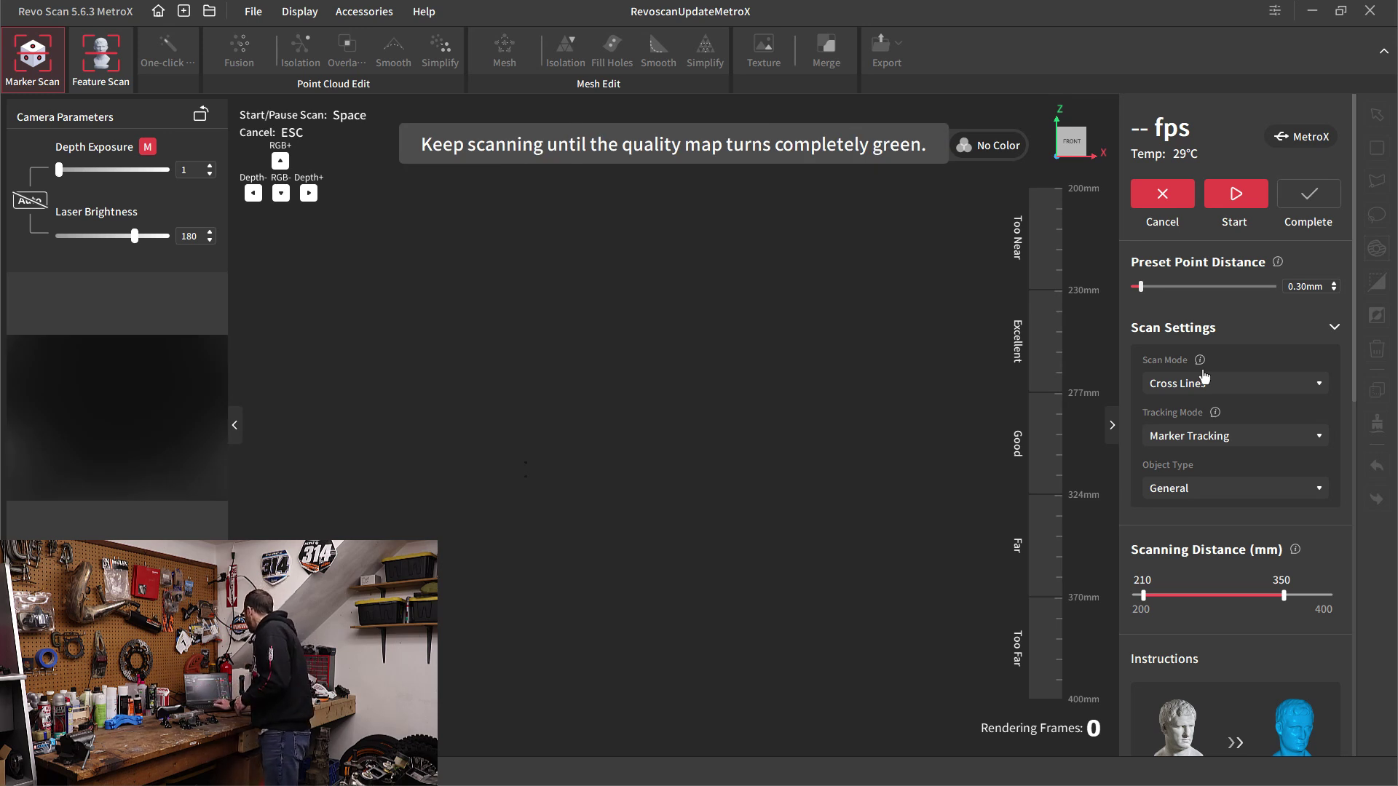
{"action": "left_click", "coordinate": [1260, 436]}
{"action": "left_click", "coordinate": [1234, 495]}
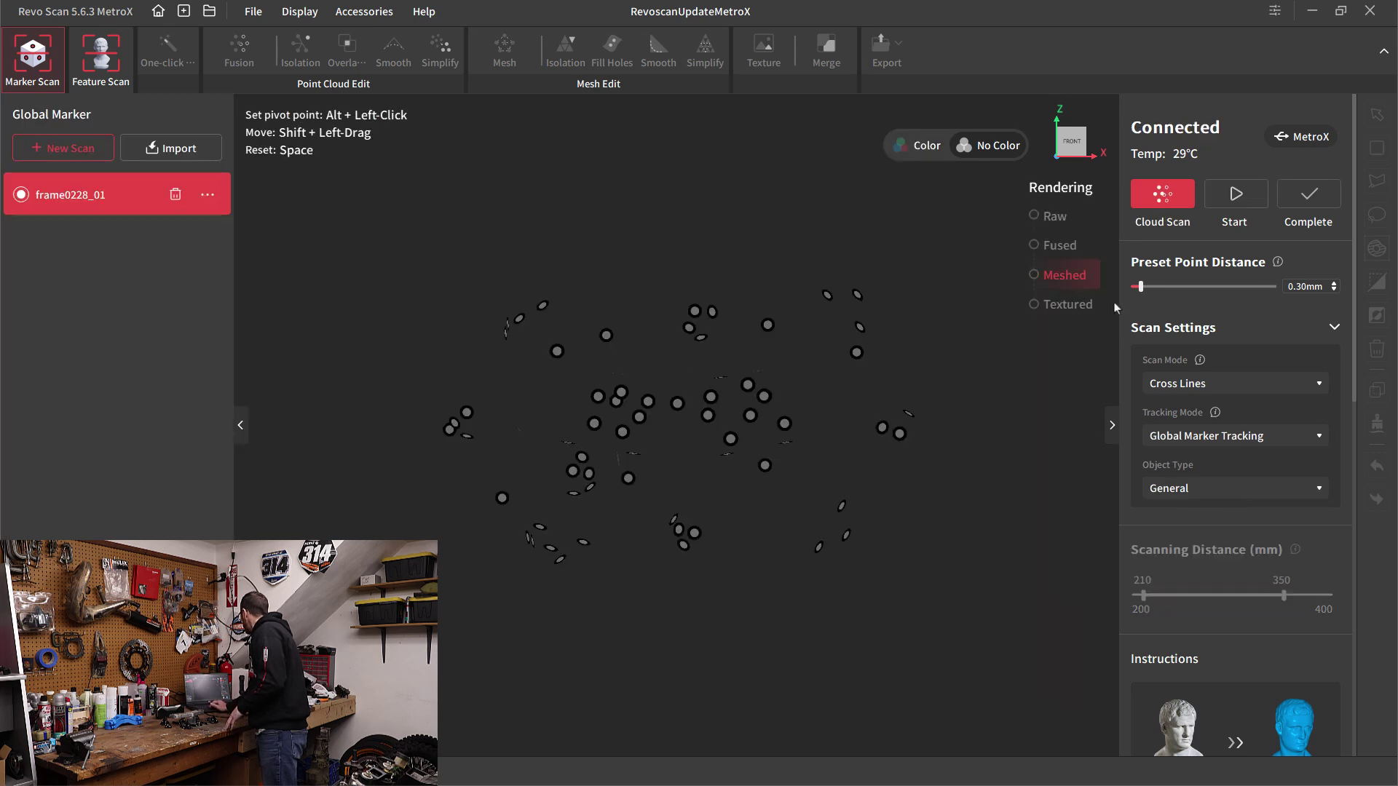
- Set the object type to Metallic Shiny Object and start the Cloud Scan live preview
{"action": "left_click", "coordinate": [1207, 493]}
{"action": "left_click", "coordinate": [1201, 565]}
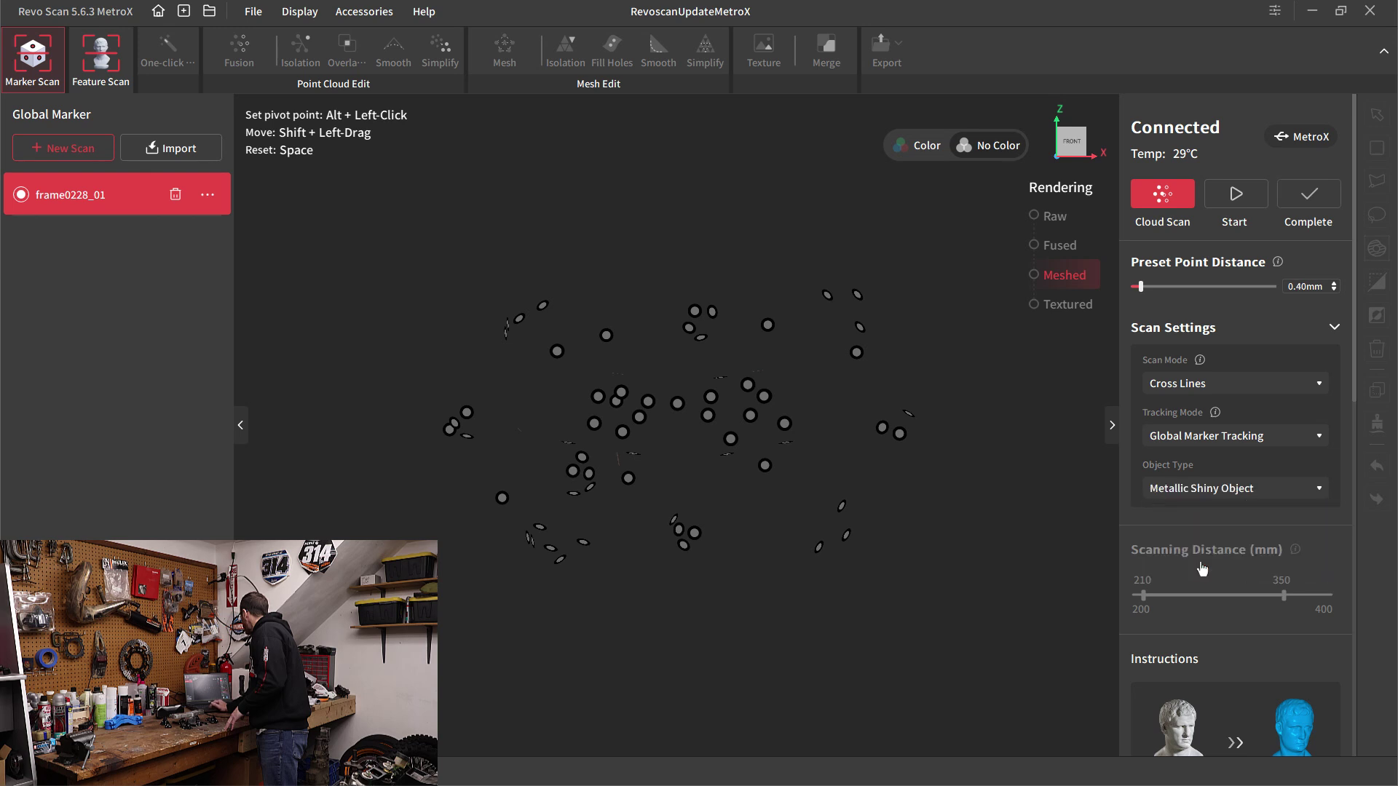
{"action": "left_click", "coordinate": [1164, 195]}
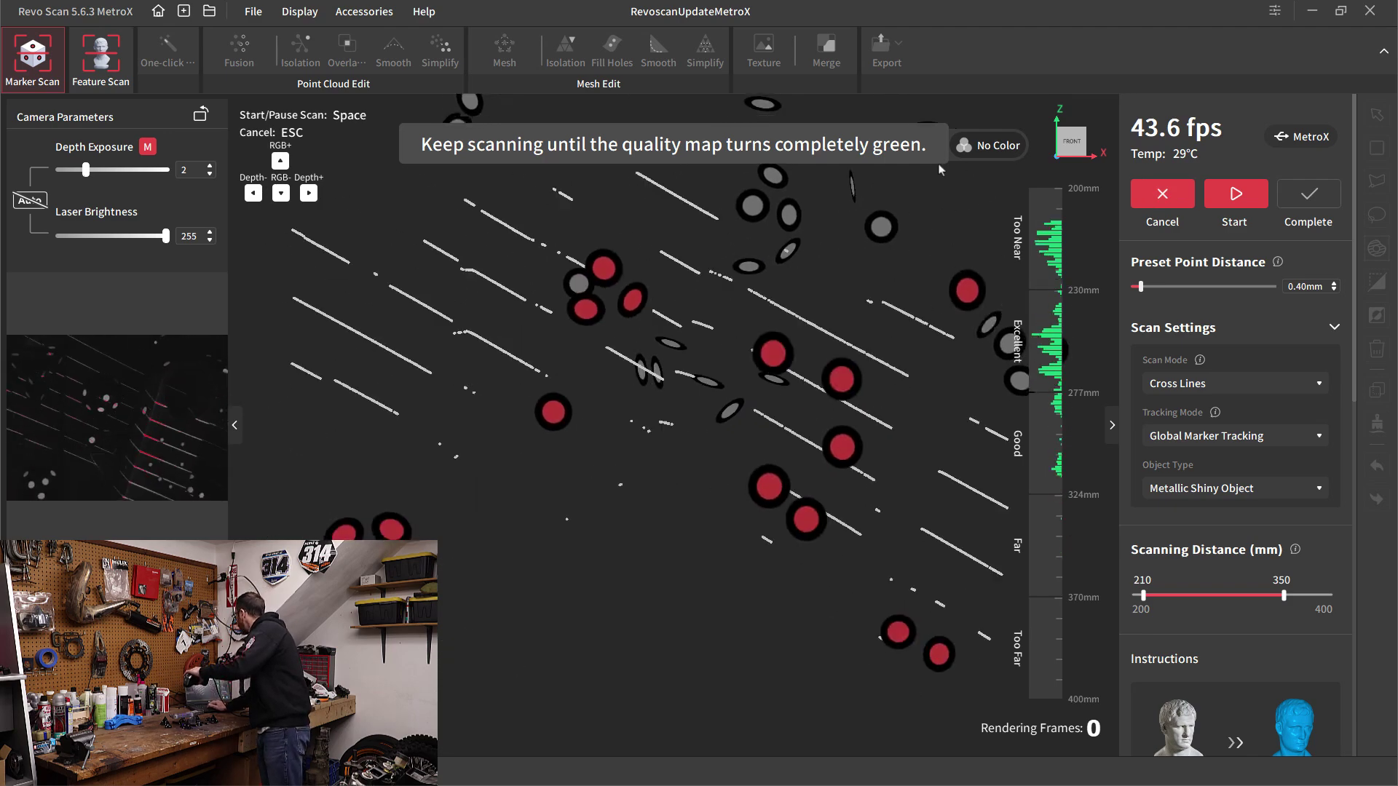
- Enlarge the camera preview and start capturing the triple-clamp scan
{"action": "left_click", "coordinate": [199, 116]}
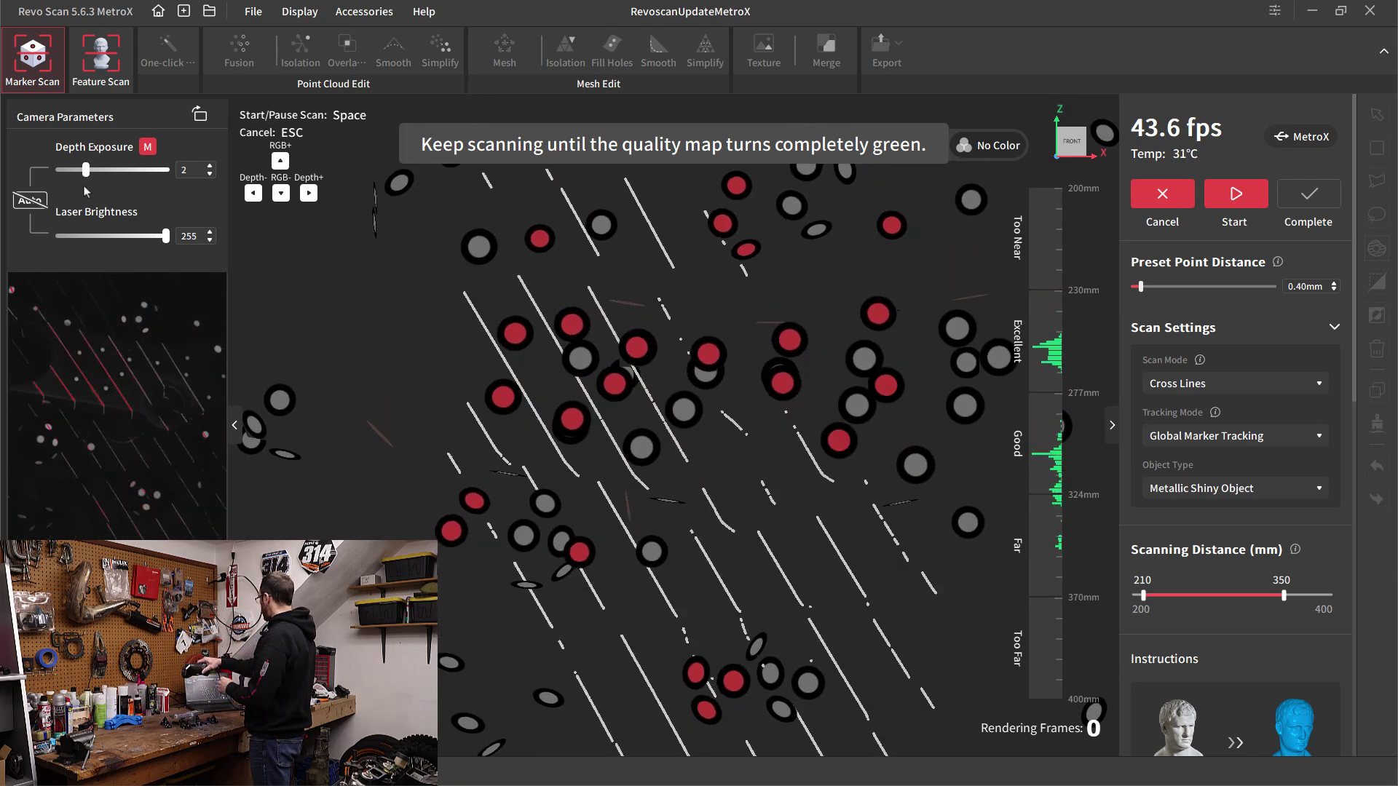
{"action": "key", "text": "space"}
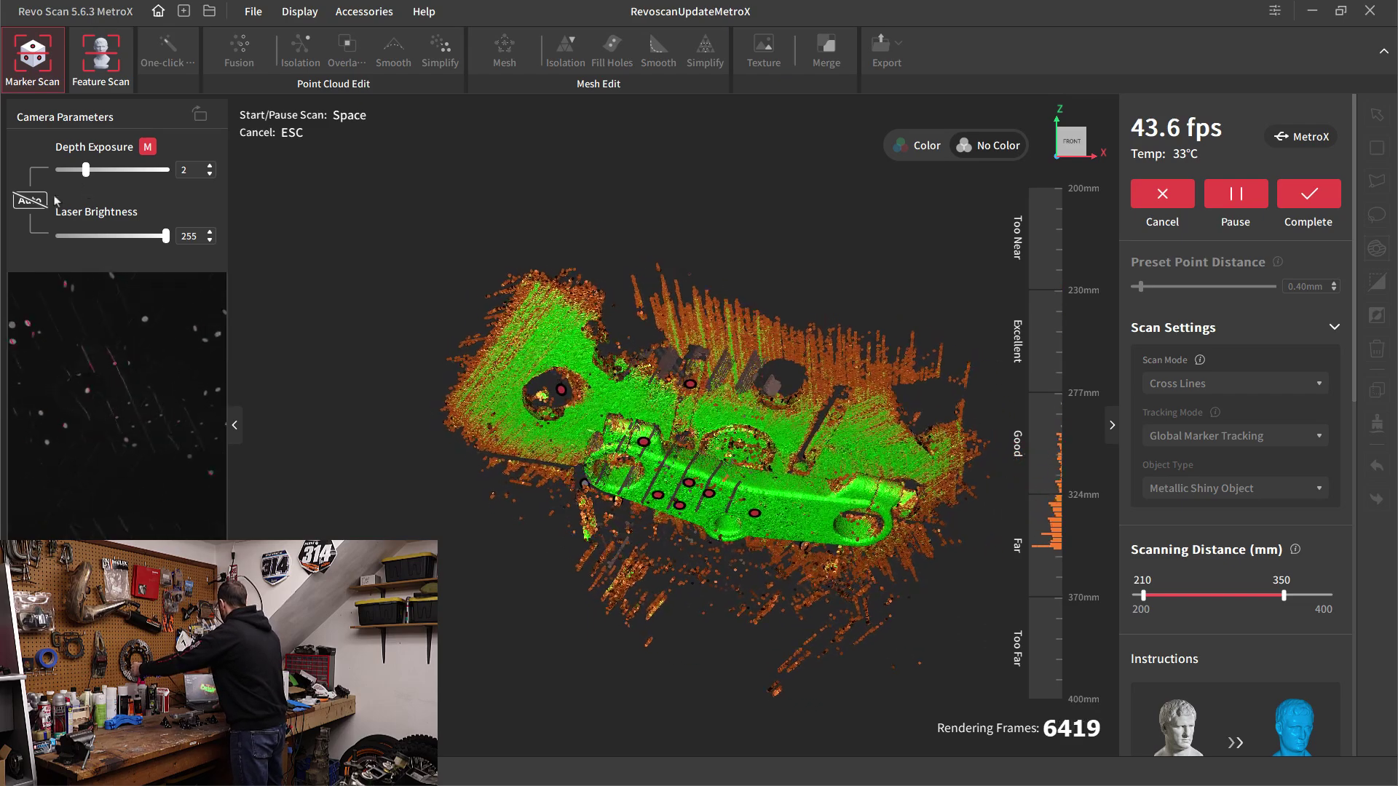
- Switch camera exposure to Auto in Camera Parameters
{"action": "left_click", "coordinate": [28, 200]}
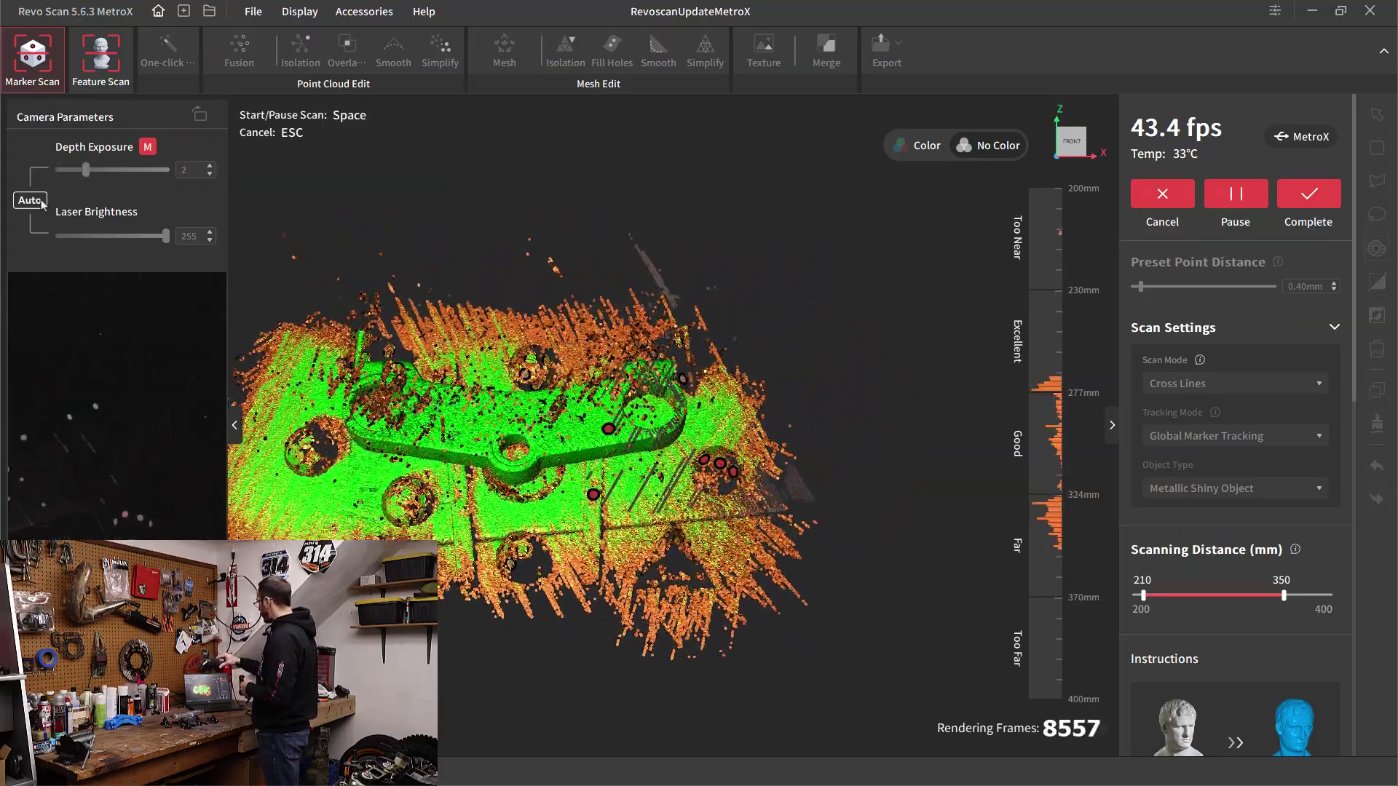
- Pause the scan at 8623 frames and inspect the clamp's side and ring area
{"action": "key", "text": "space"}
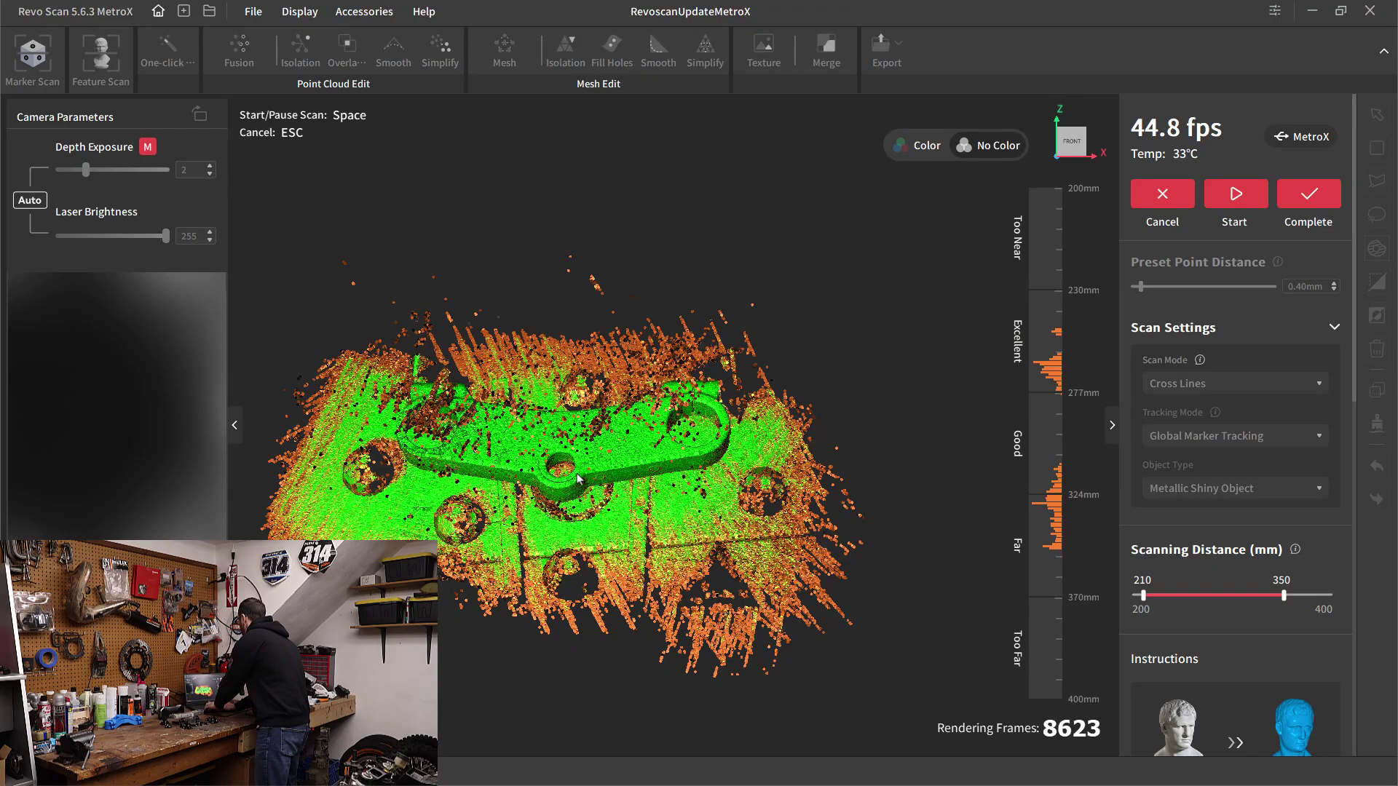
{"action": "left_click_drag", "start_coordinate": [578, 478], "coordinate": [580, 291]}
{"action": "scroll", "coordinate": [541, 424], "scroll_direction": "up", "scroll_amount": 6}
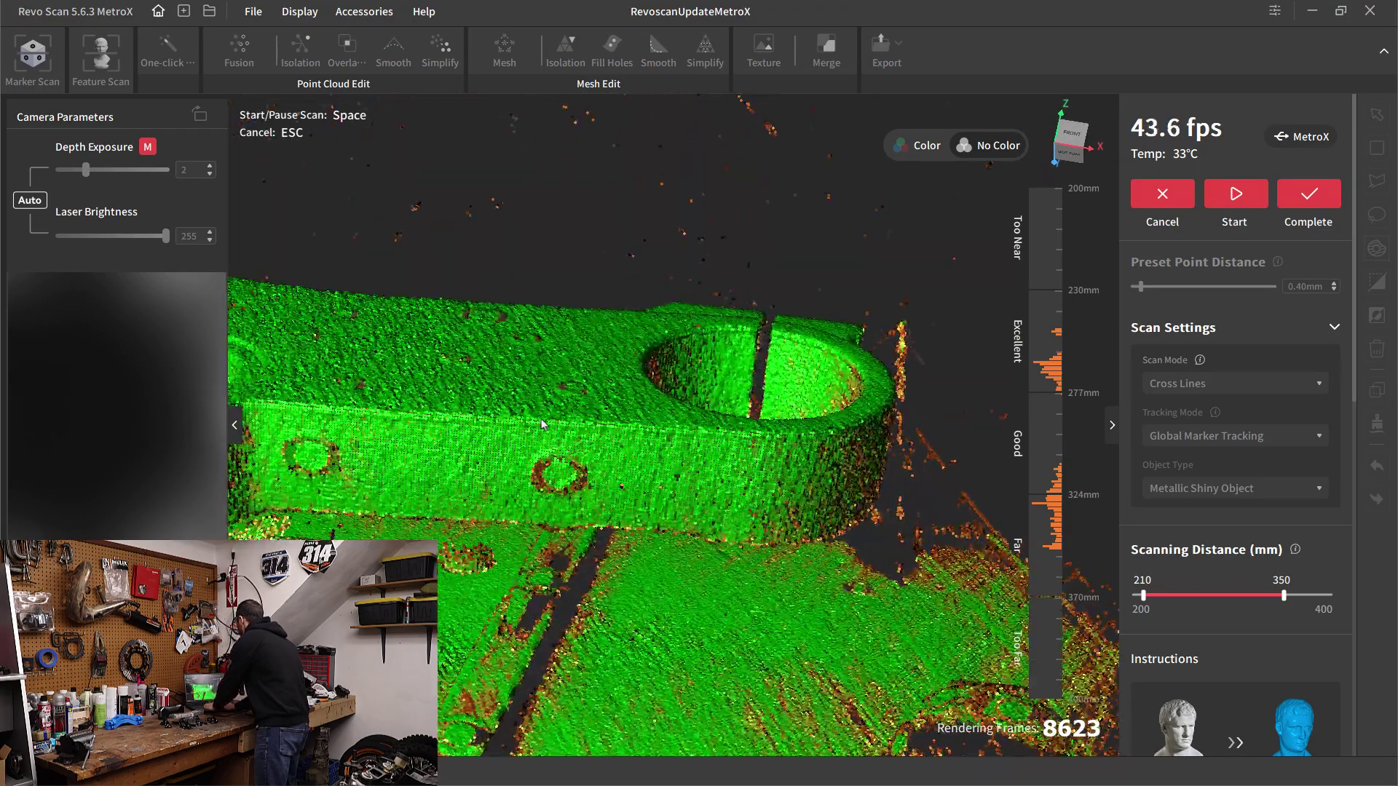
{"action": "left_click_drag", "start_coordinate": [541, 425], "coordinate": [612, 473]}
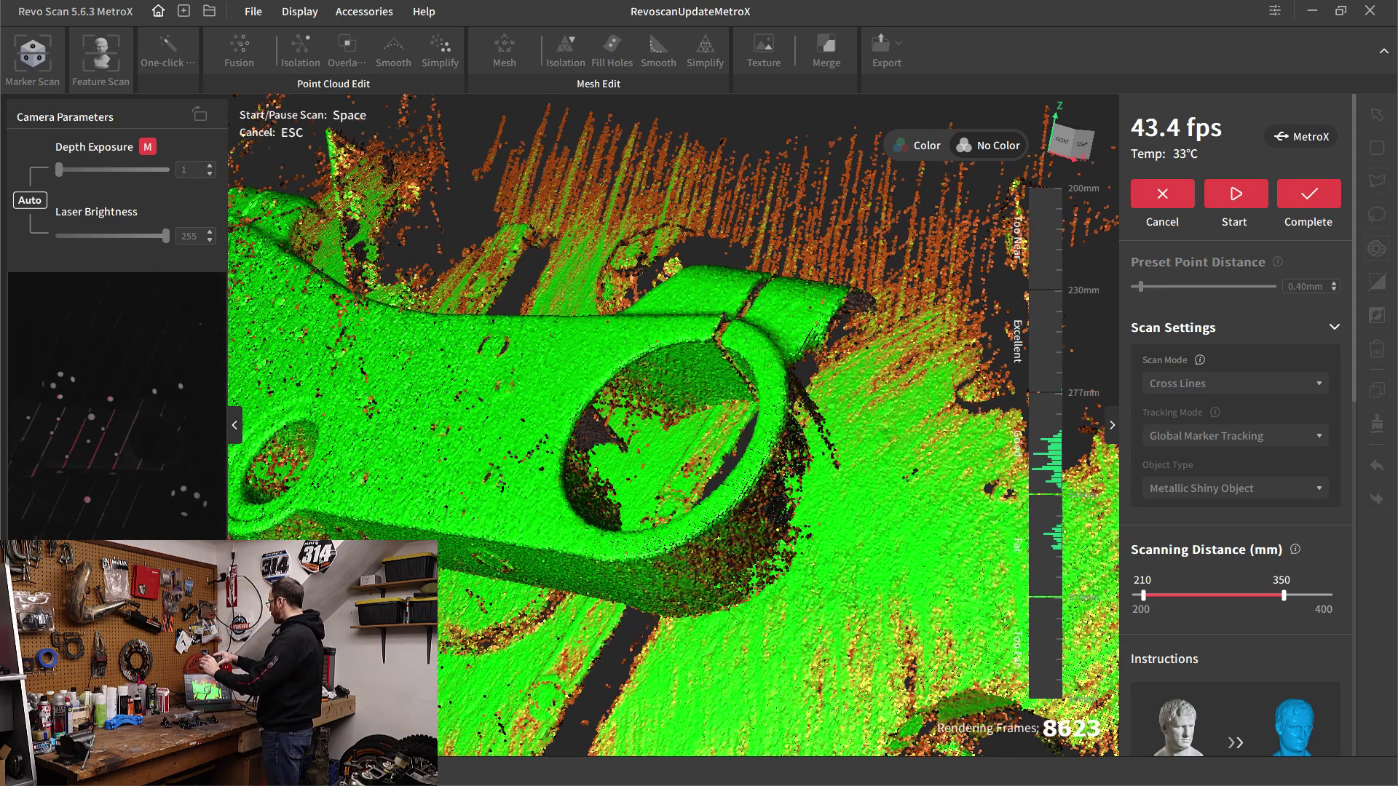
- Resume scanning the triple clamp in Cross Lines mode
{"action": "key", "text": "space"}
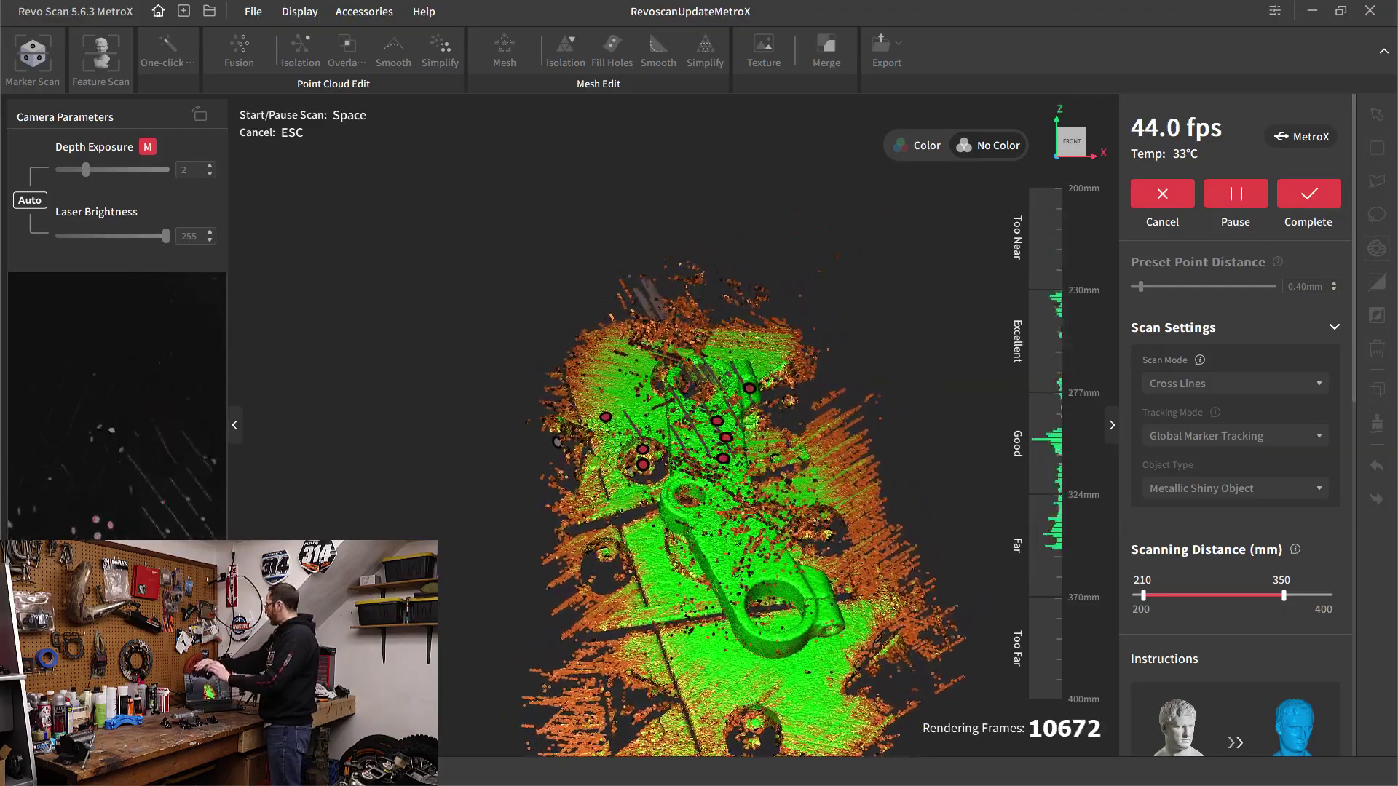
- Stop the scan at 10,676 frames and complete it into raw model 0228_01
{"action": "key", "text": "space"}
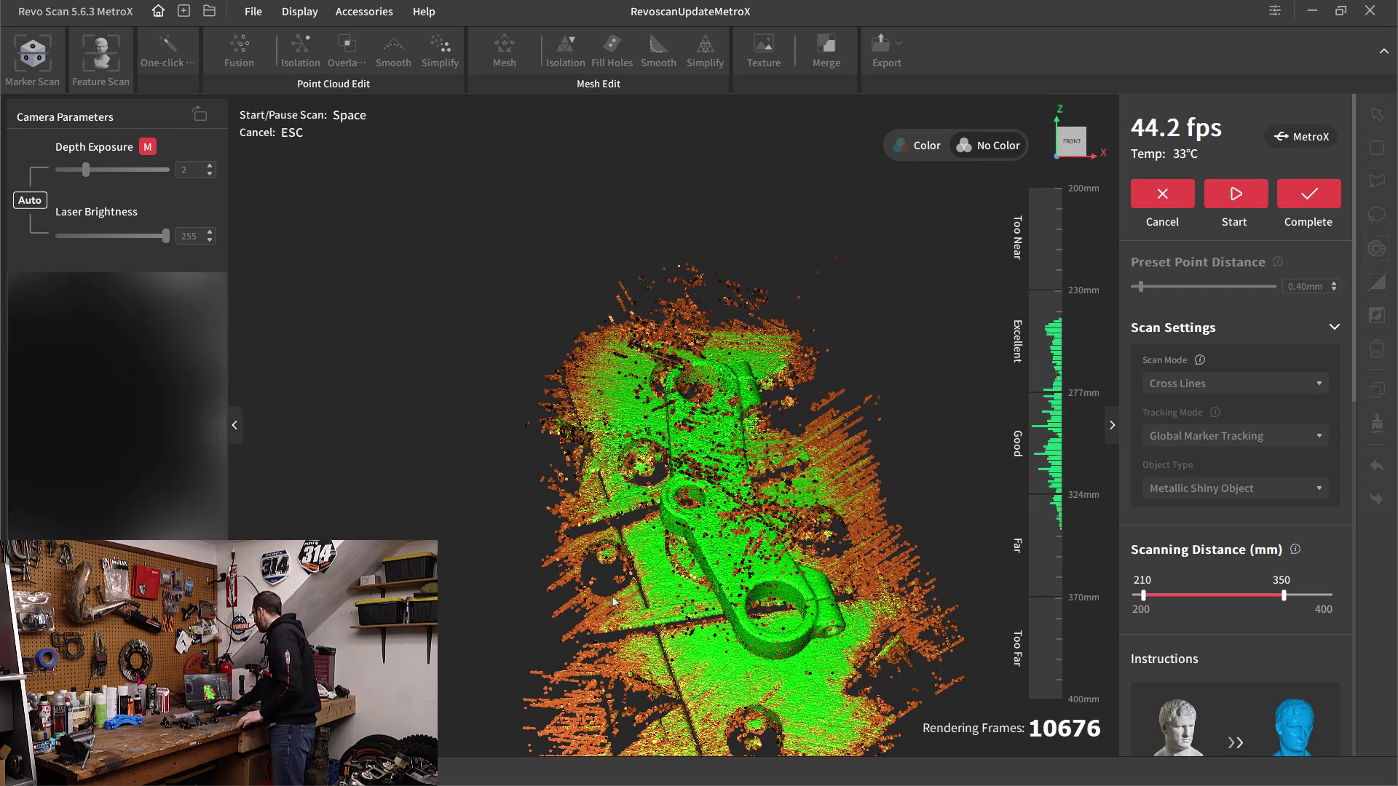
{"action": "left_click", "coordinate": [1307, 200]}
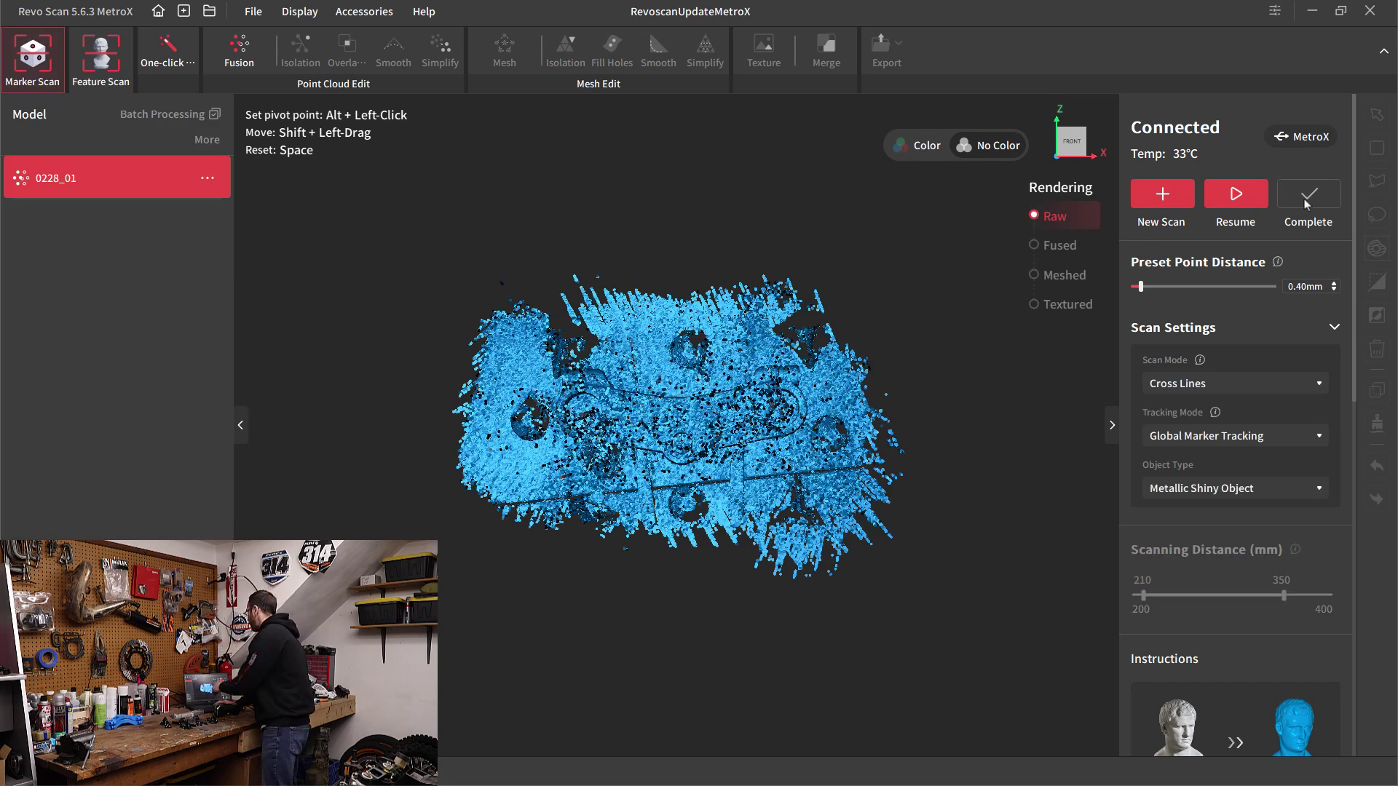
- Change the scan mode from Cross Lines to Parallel Lines
{"action": "left_click", "coordinate": [1170, 388]}
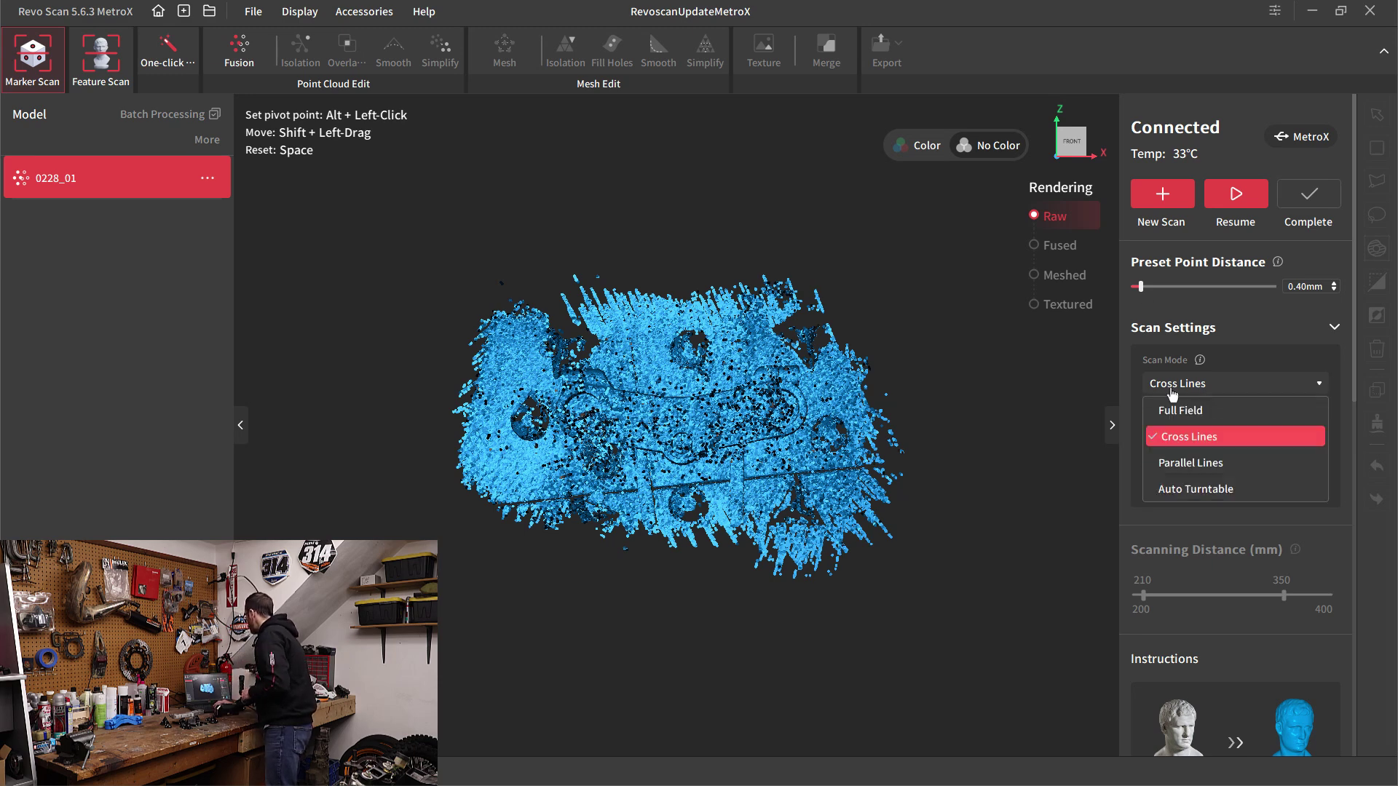
{"action": "left_click", "coordinate": [1191, 463]}
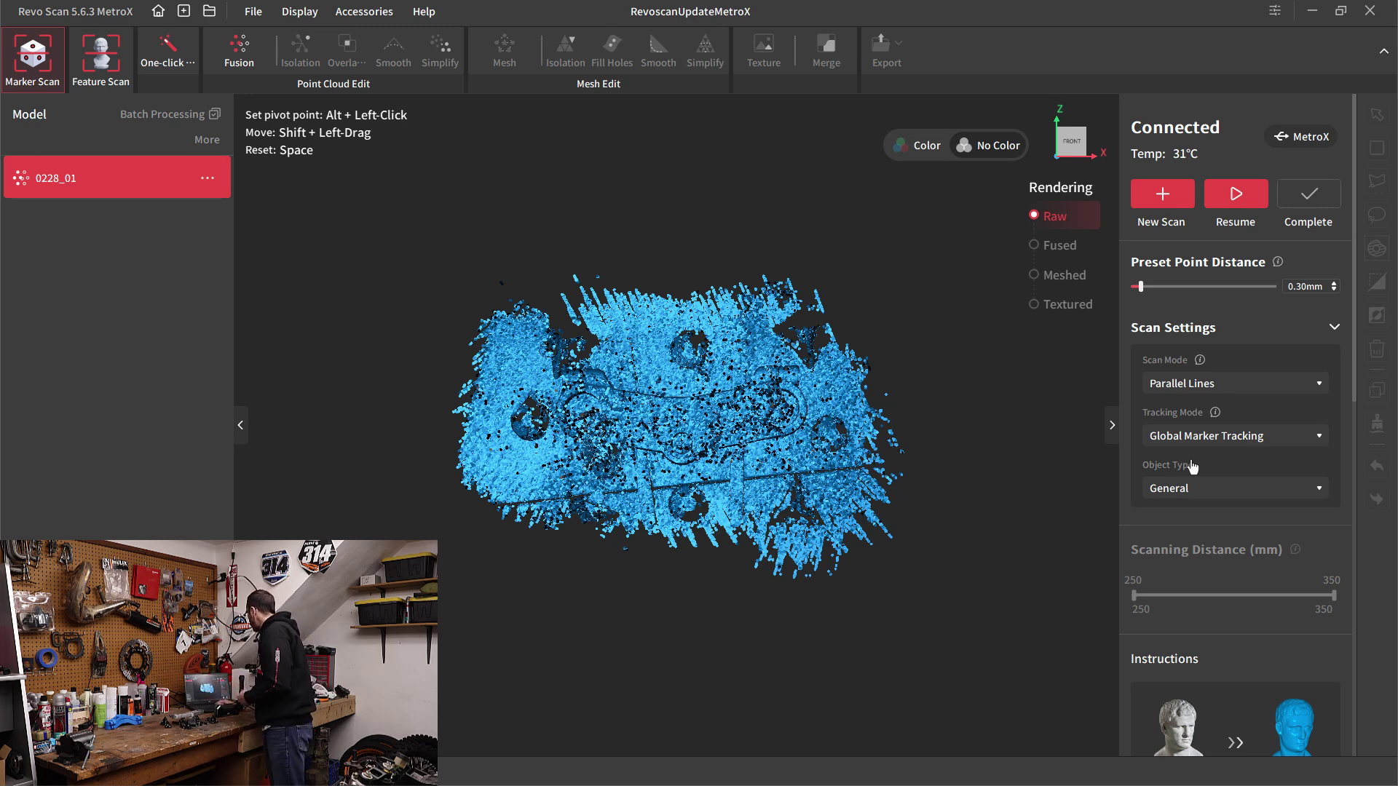
- Start a new scan session with an enlarged camera preview and automatic exposure on
{"action": "left_click", "coordinate": [1163, 194]}
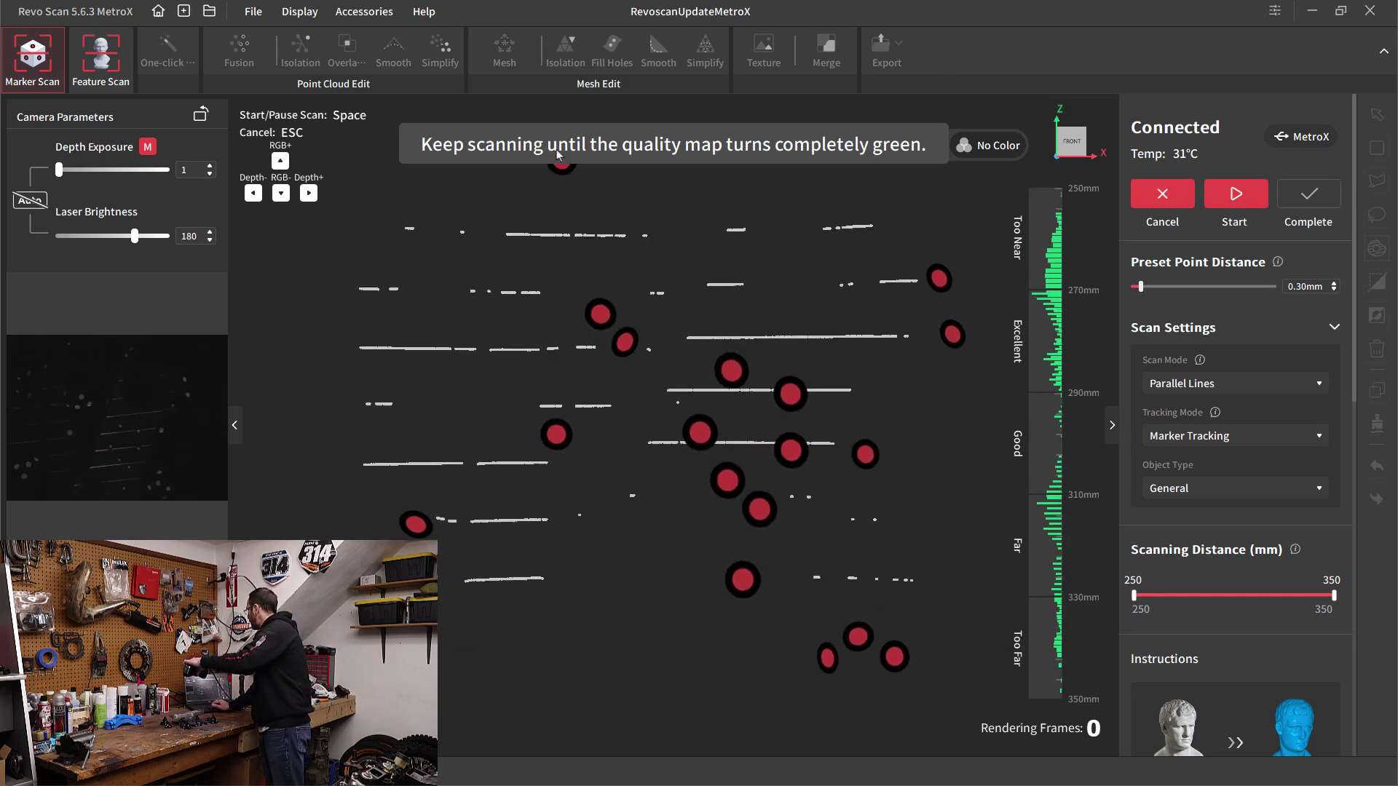
{"action": "left_click", "coordinate": [200, 115]}
{"action": "left_click", "coordinate": [30, 201]}
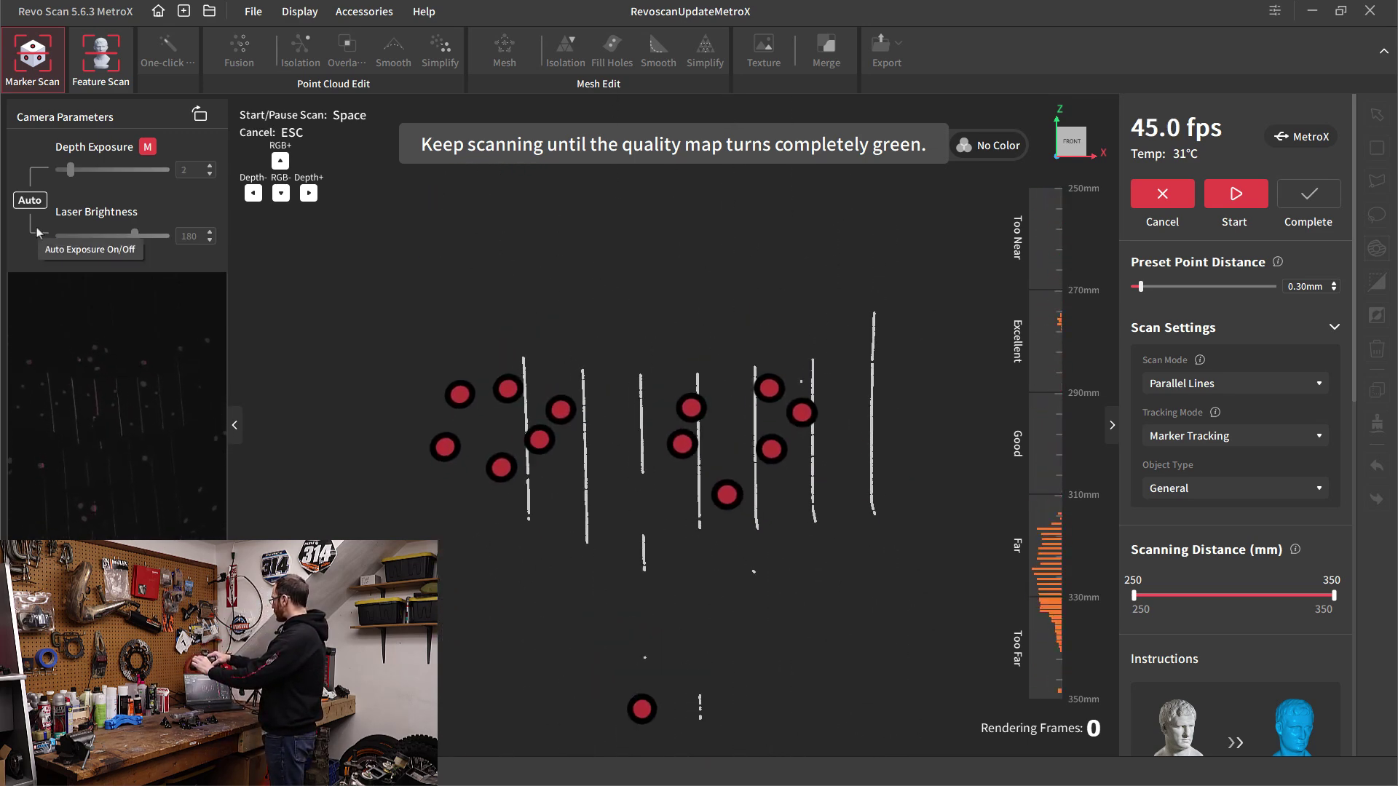
- Begin the Parallel Lines scan of the clamp top
{"action": "key", "text": "space"}
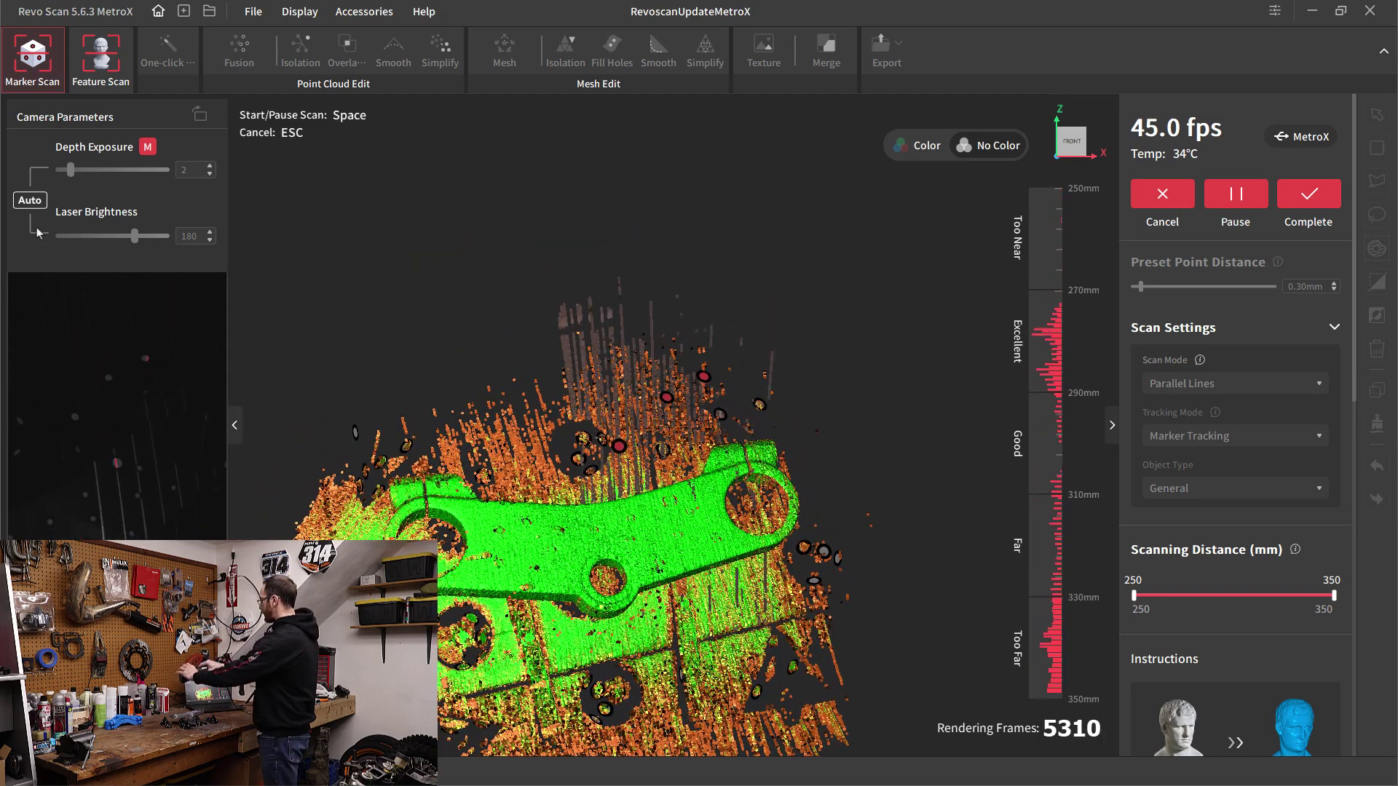
- Pause the scan, check its coverage, and save it as Crossline Top
{"action": "key", "text": "space"}
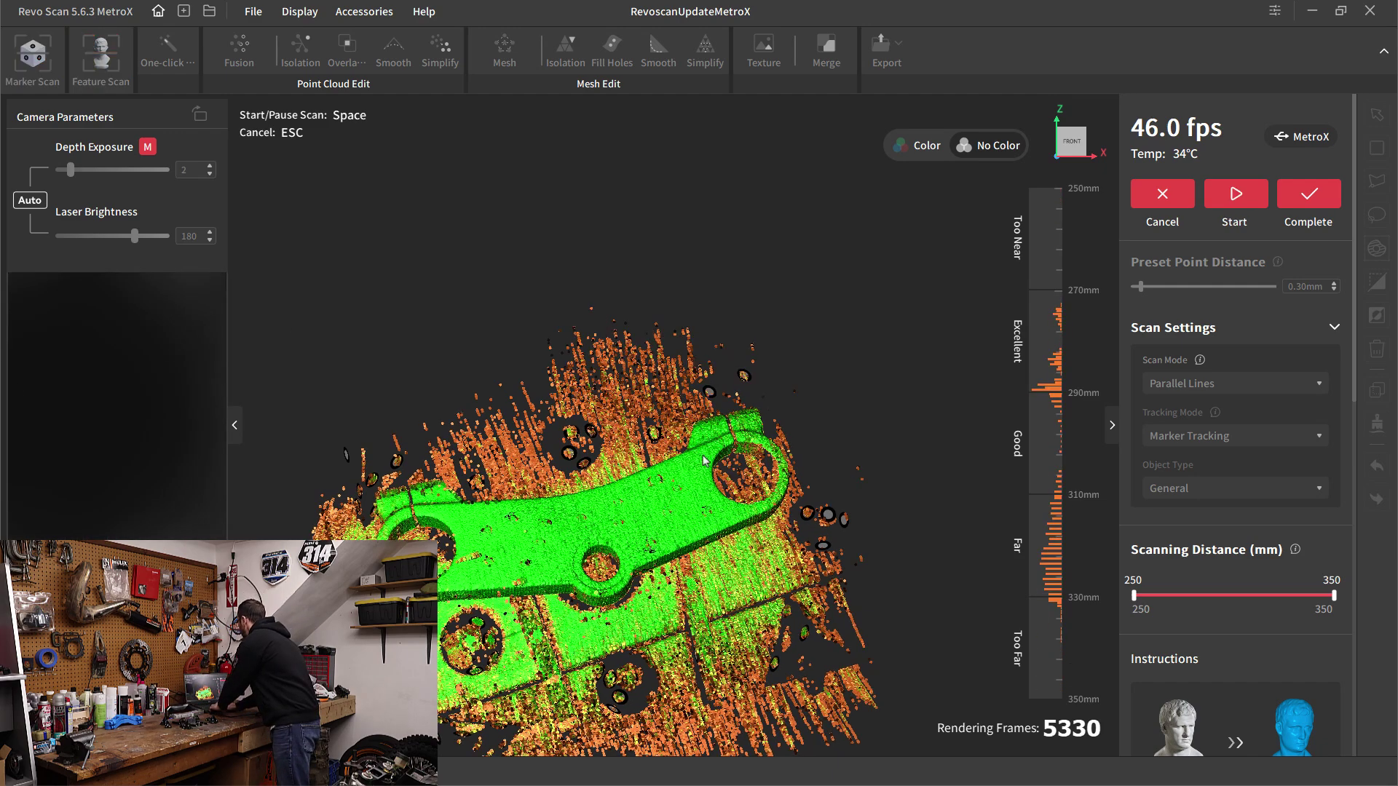
{"action": "left_click_drag", "start_coordinate": [704, 460], "coordinate": [471, 262]}
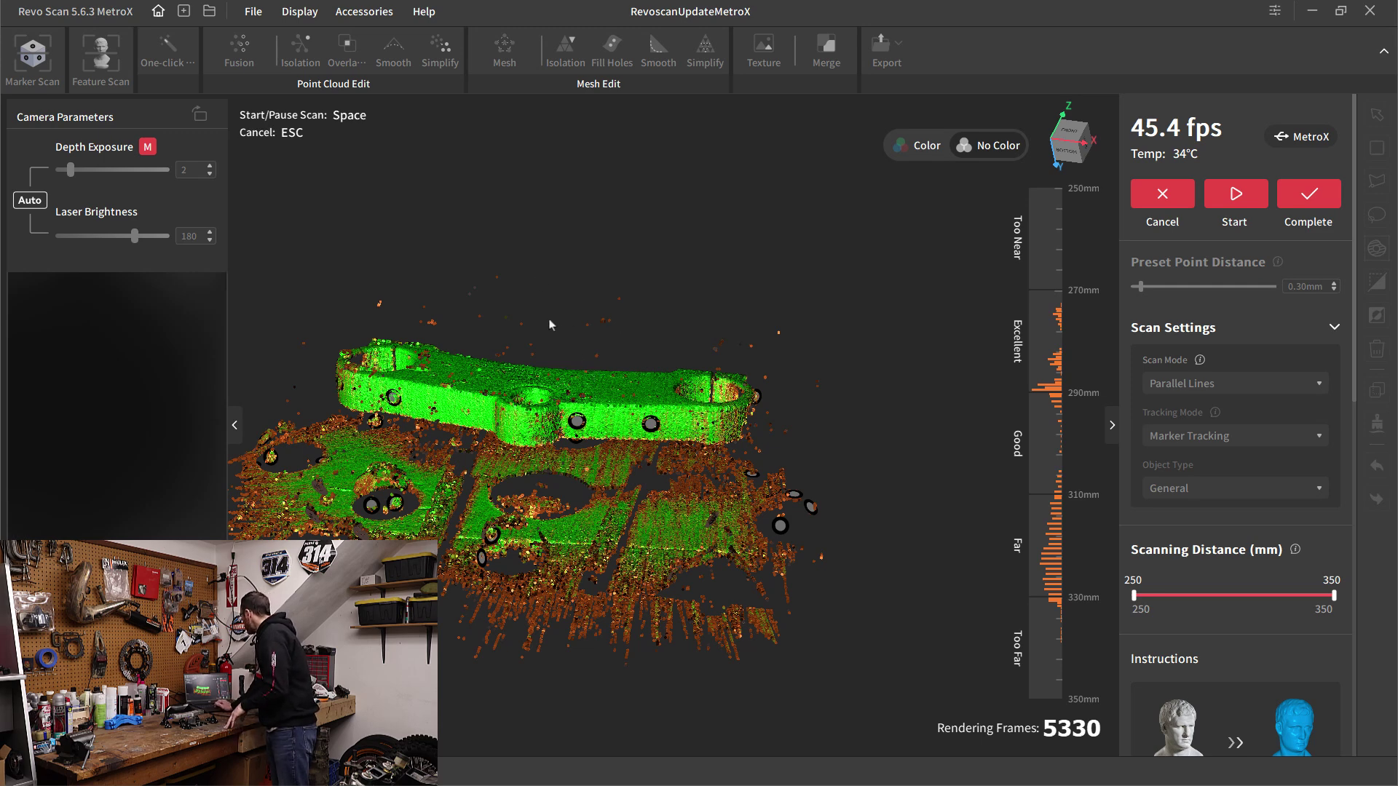
{"action": "left_click", "coordinate": [1302, 203]}
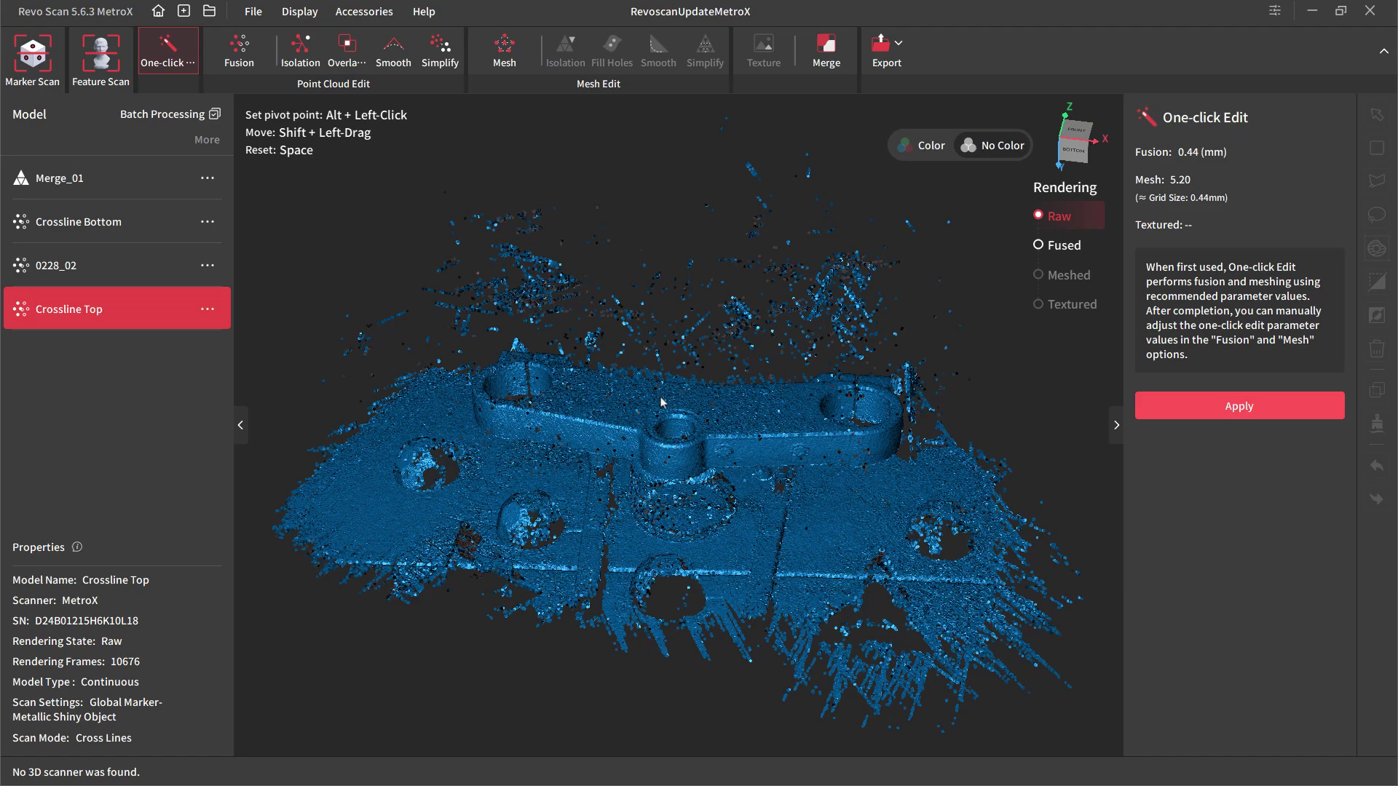
- Orbit the raw Crossline Top point cloud to inspect it from several angles
{"action": "left_click_drag", "start_coordinate": [661, 403], "coordinate": [837, 372]}
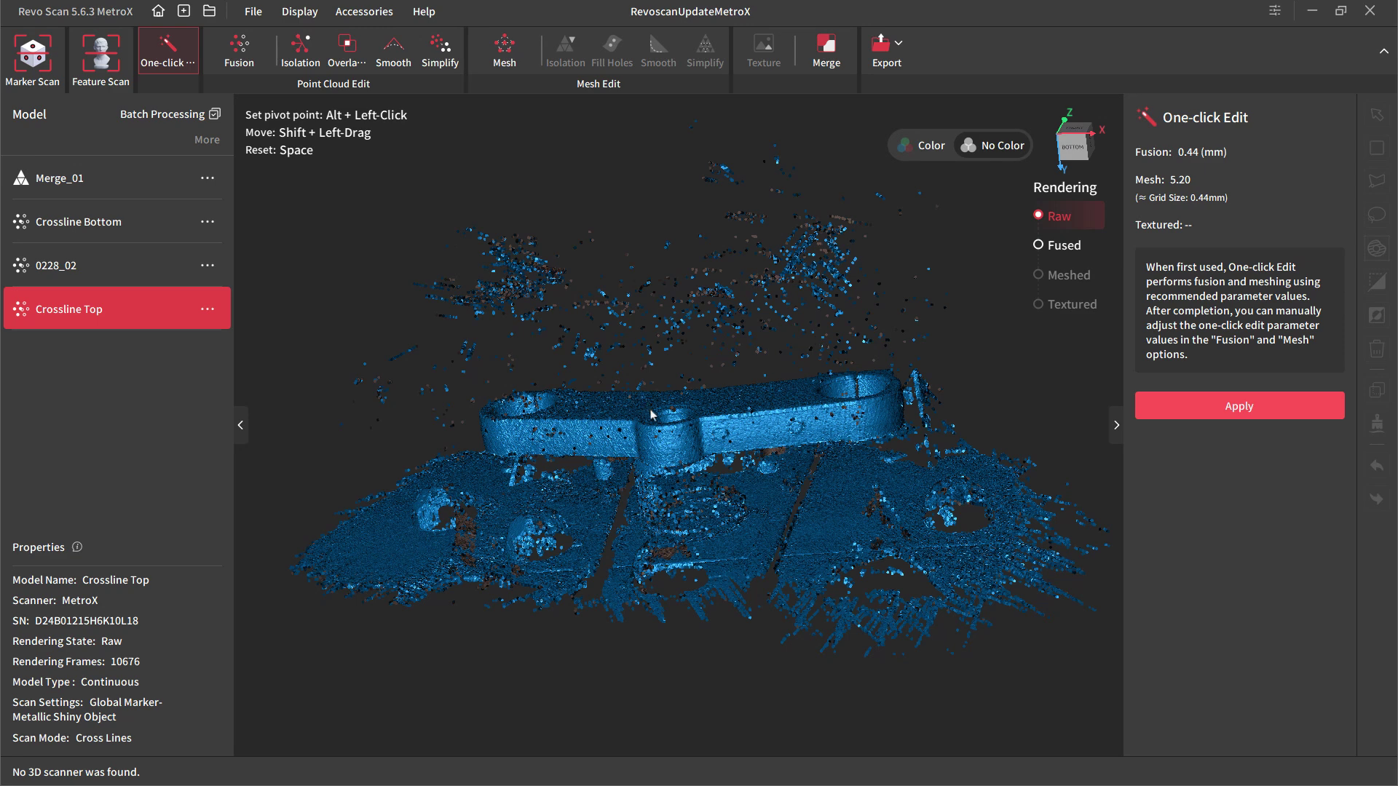
{"action": "left_click_drag", "start_coordinate": [718, 435], "coordinate": [831, 235]}
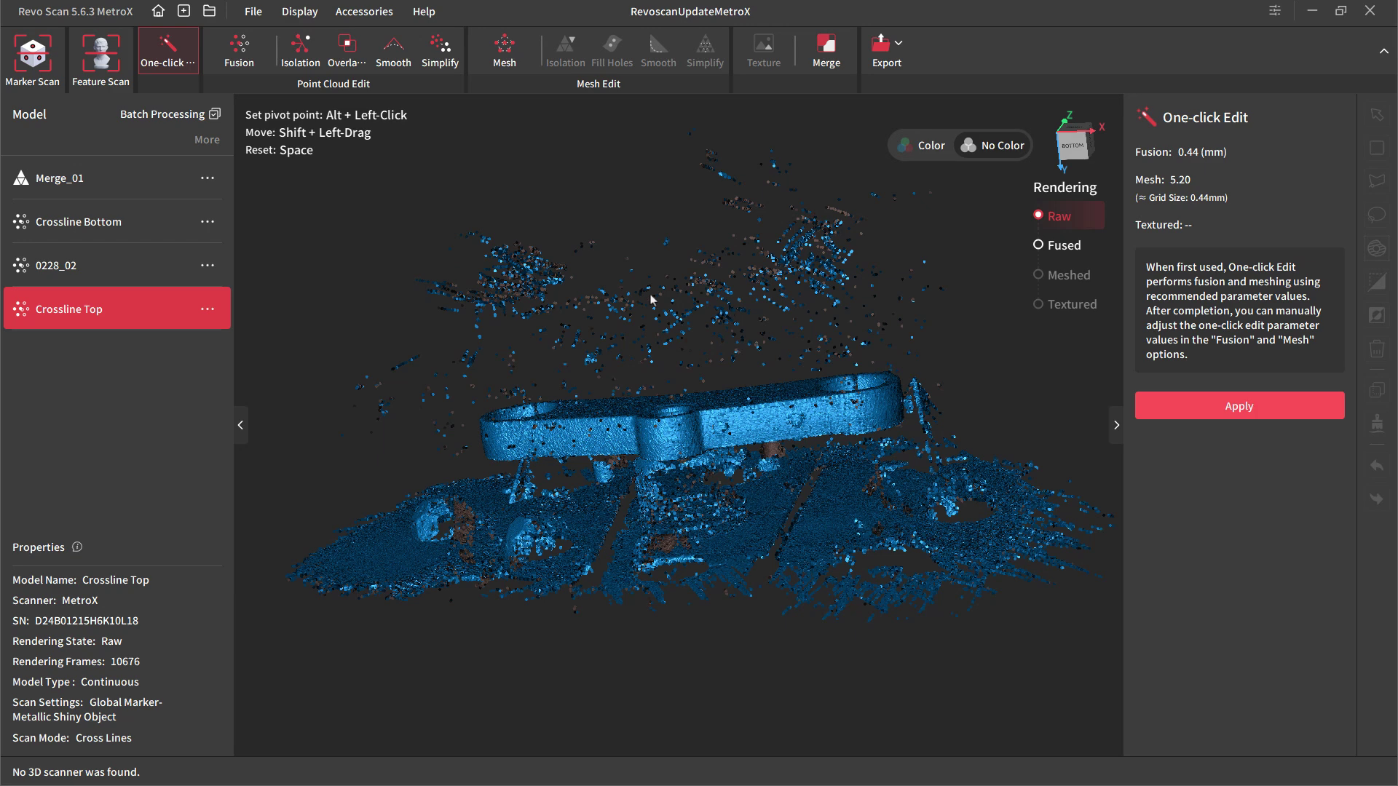
{"action": "left_click_drag", "start_coordinate": [650, 299], "coordinate": [733, 354]}
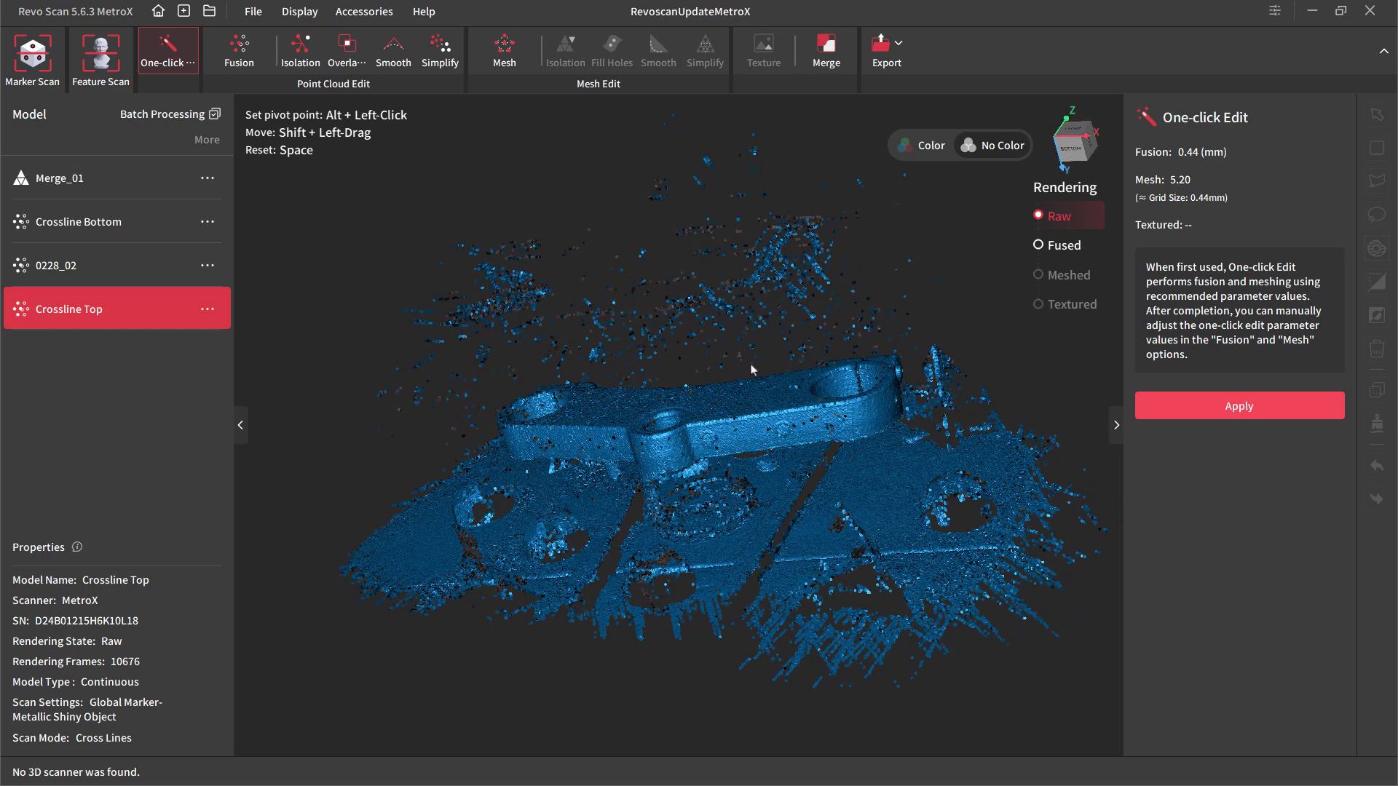
{"action": "left_click_drag", "start_coordinate": [757, 369], "coordinate": [671, 469]}
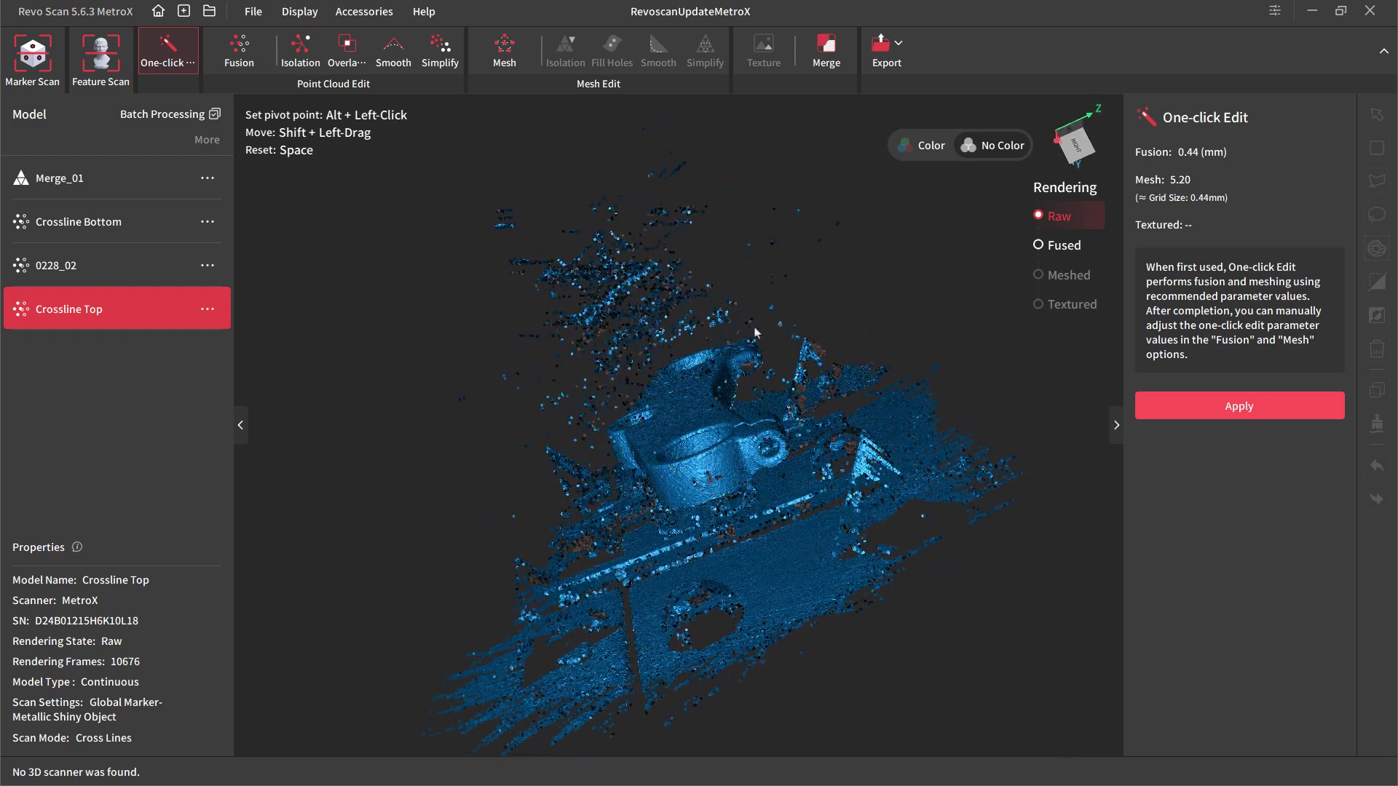
{"action": "left_click_drag", "start_coordinate": [779, 384], "coordinate": [753, 298]}
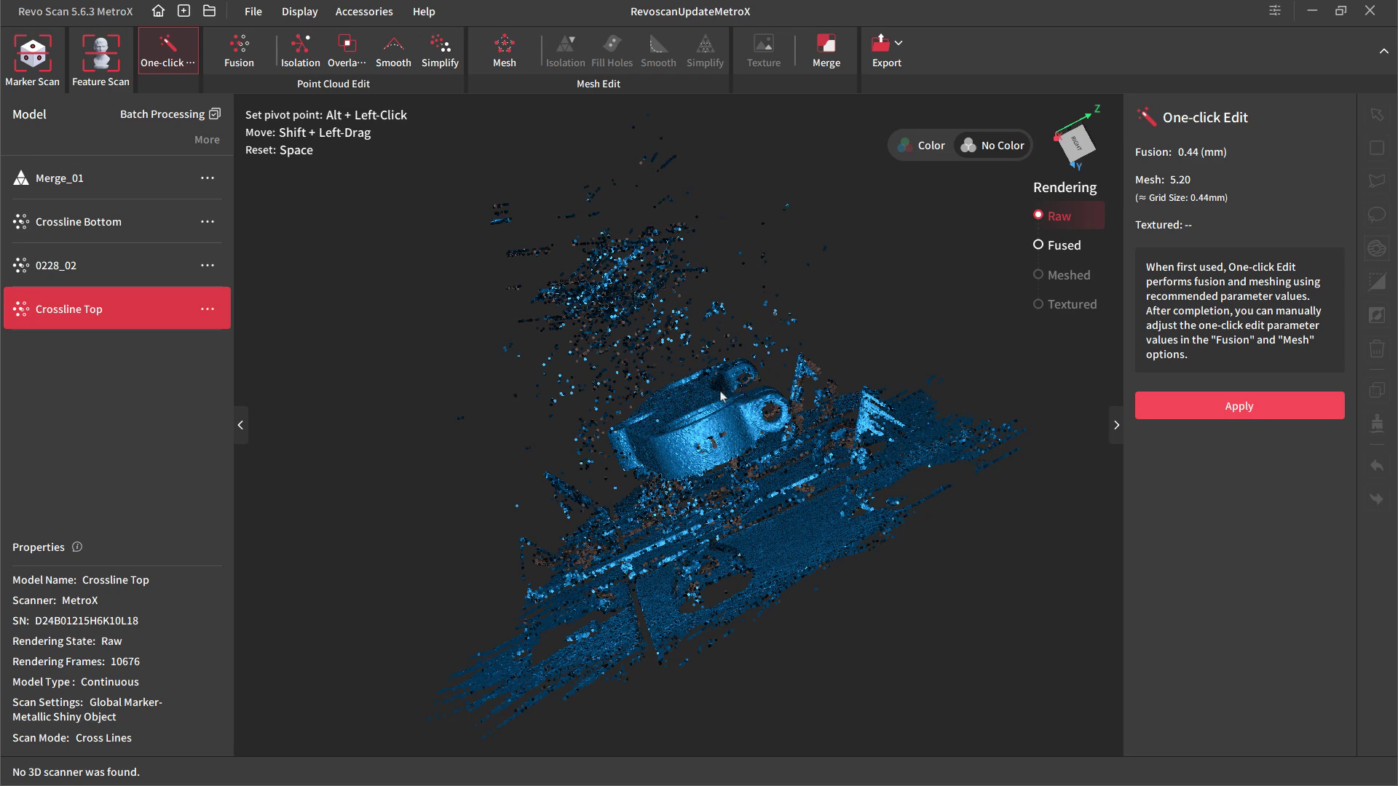
- Show Crossline Top as a fused point cloud (165,762 points) and tilt to its top face
{"action": "left_click_drag", "start_coordinate": [716, 394], "coordinate": [946, 464]}
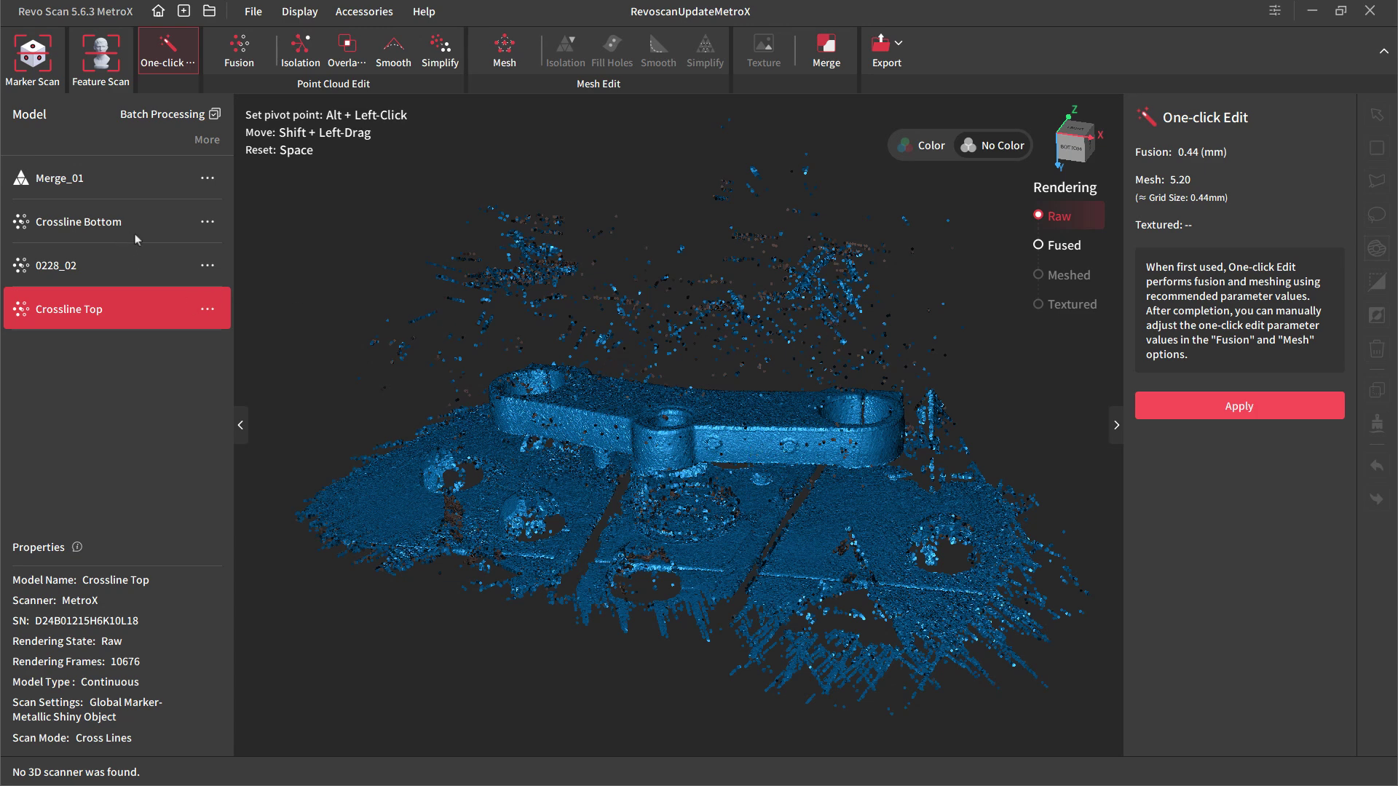
{"action": "left_click", "coordinate": [1064, 246]}
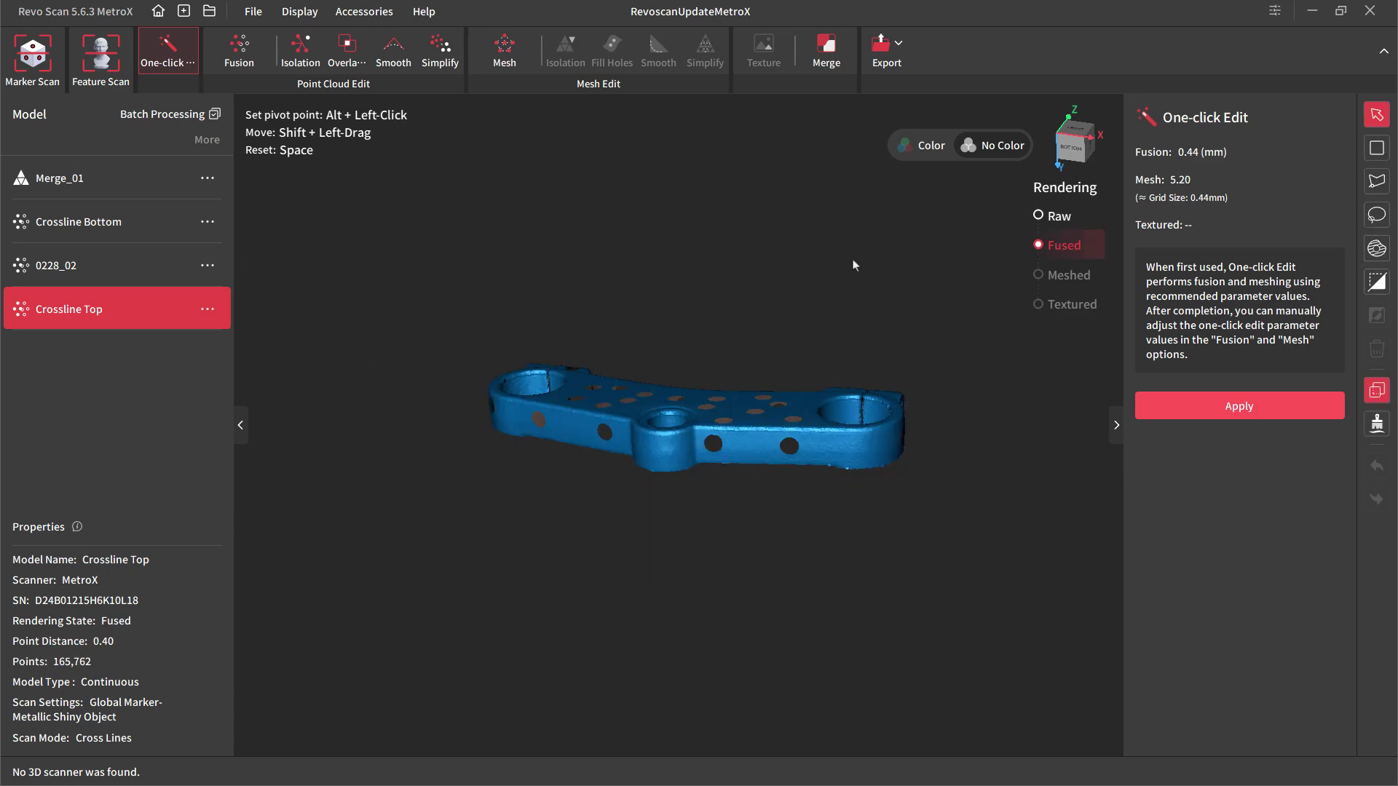
{"action": "left_click_drag", "start_coordinate": [641, 321], "coordinate": [686, 438]}
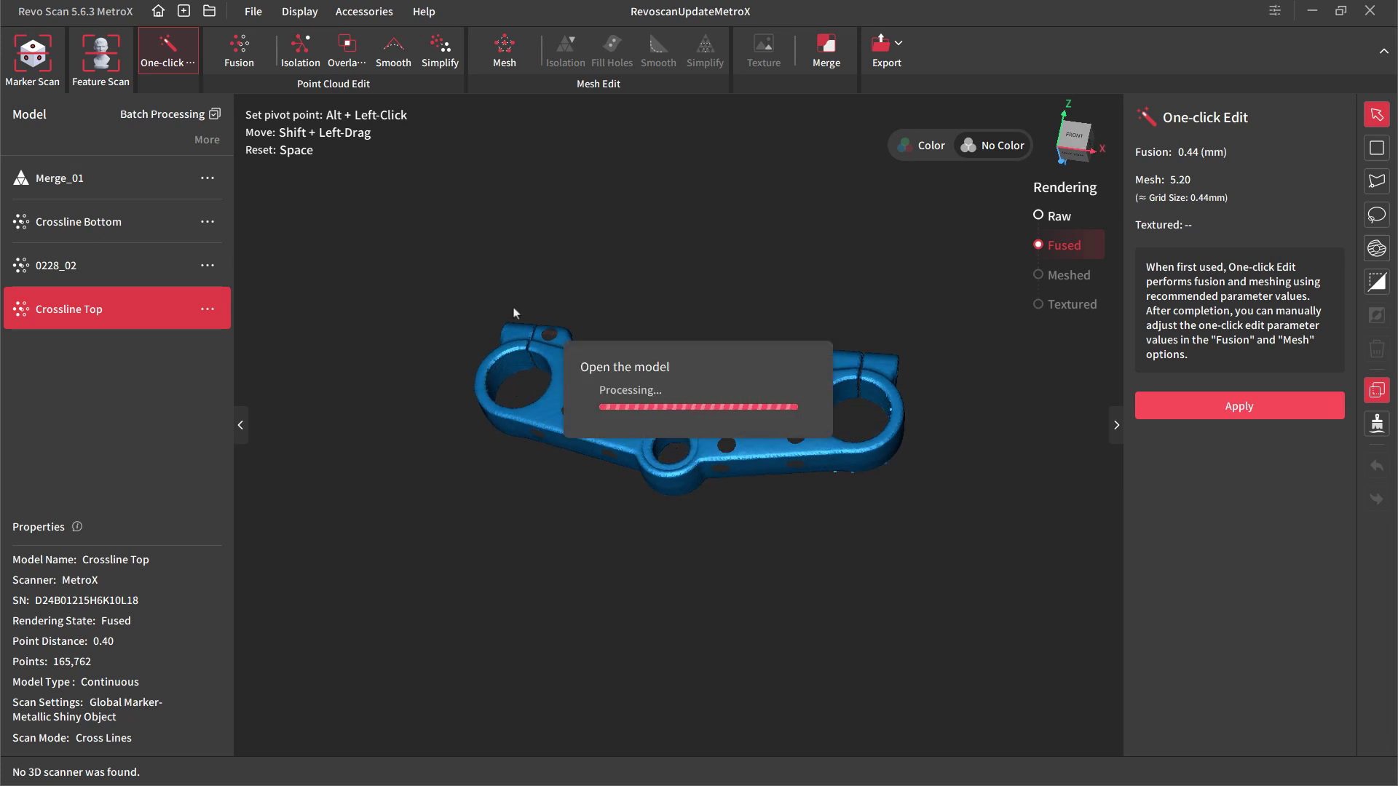
- Orbit the fused Crossline Bottom scan (195,585 points) from below, the side and the top
{"action": "left_click_drag", "start_coordinate": [652, 549], "coordinate": [695, 400]}
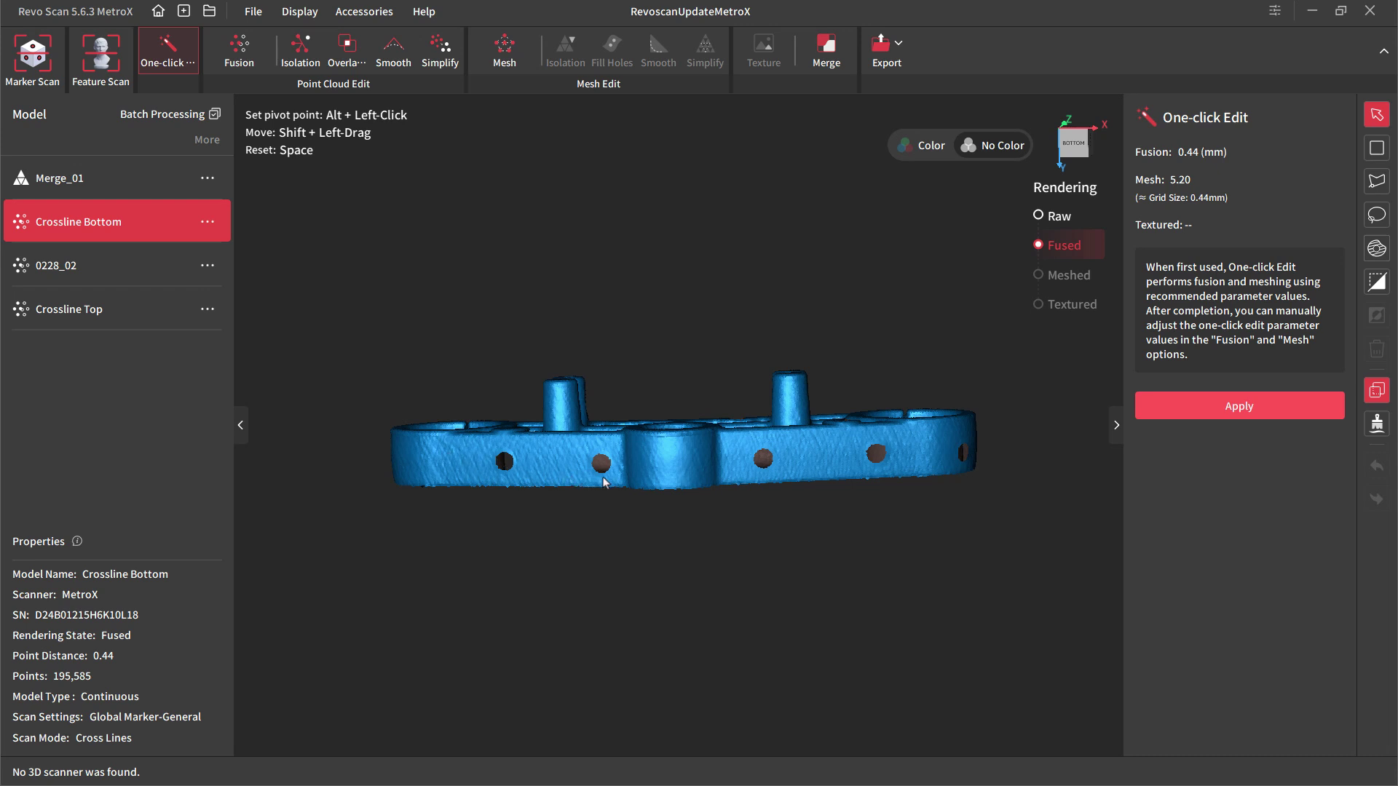
{"action": "left_click_drag", "start_coordinate": [872, 462], "coordinate": [805, 478]}
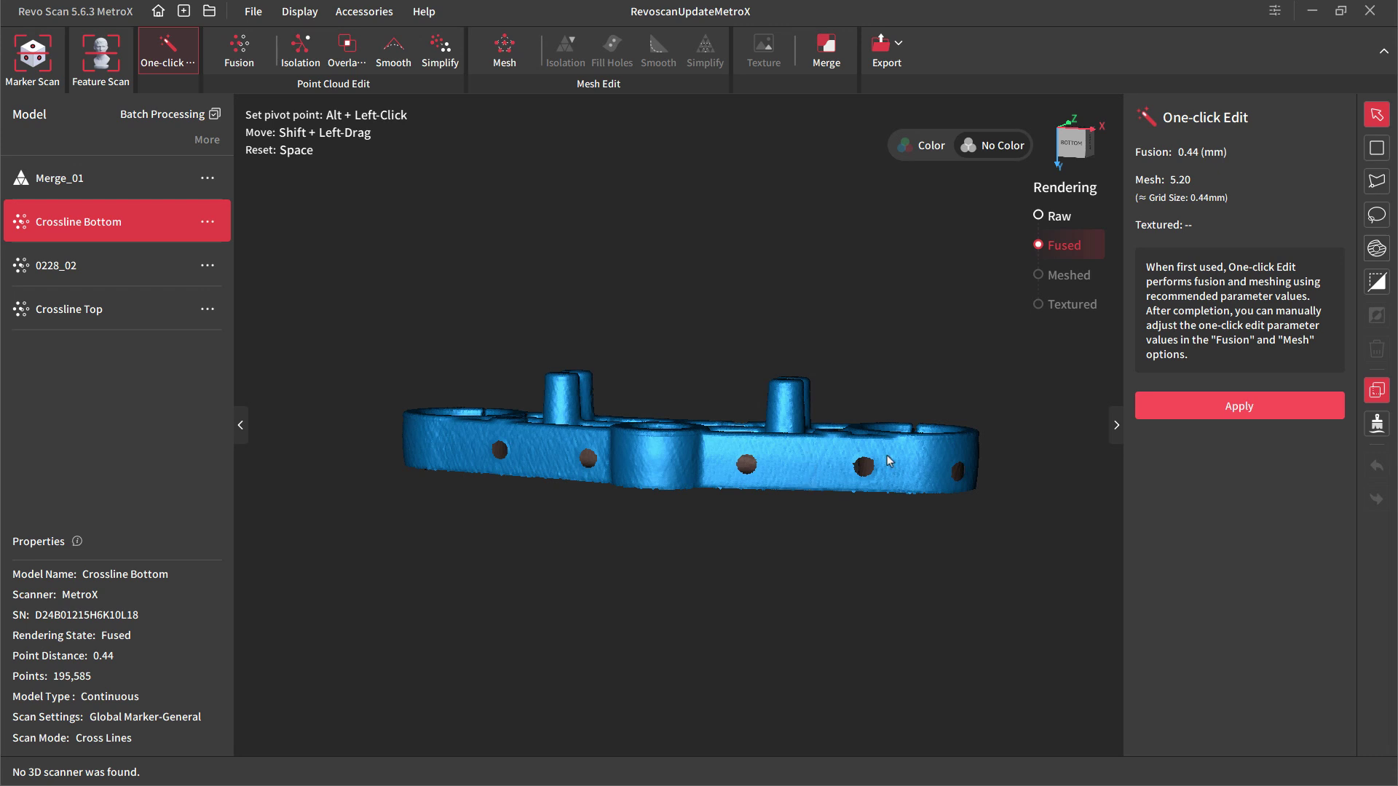
{"action": "left_click_drag", "start_coordinate": [582, 455], "coordinate": [875, 548]}
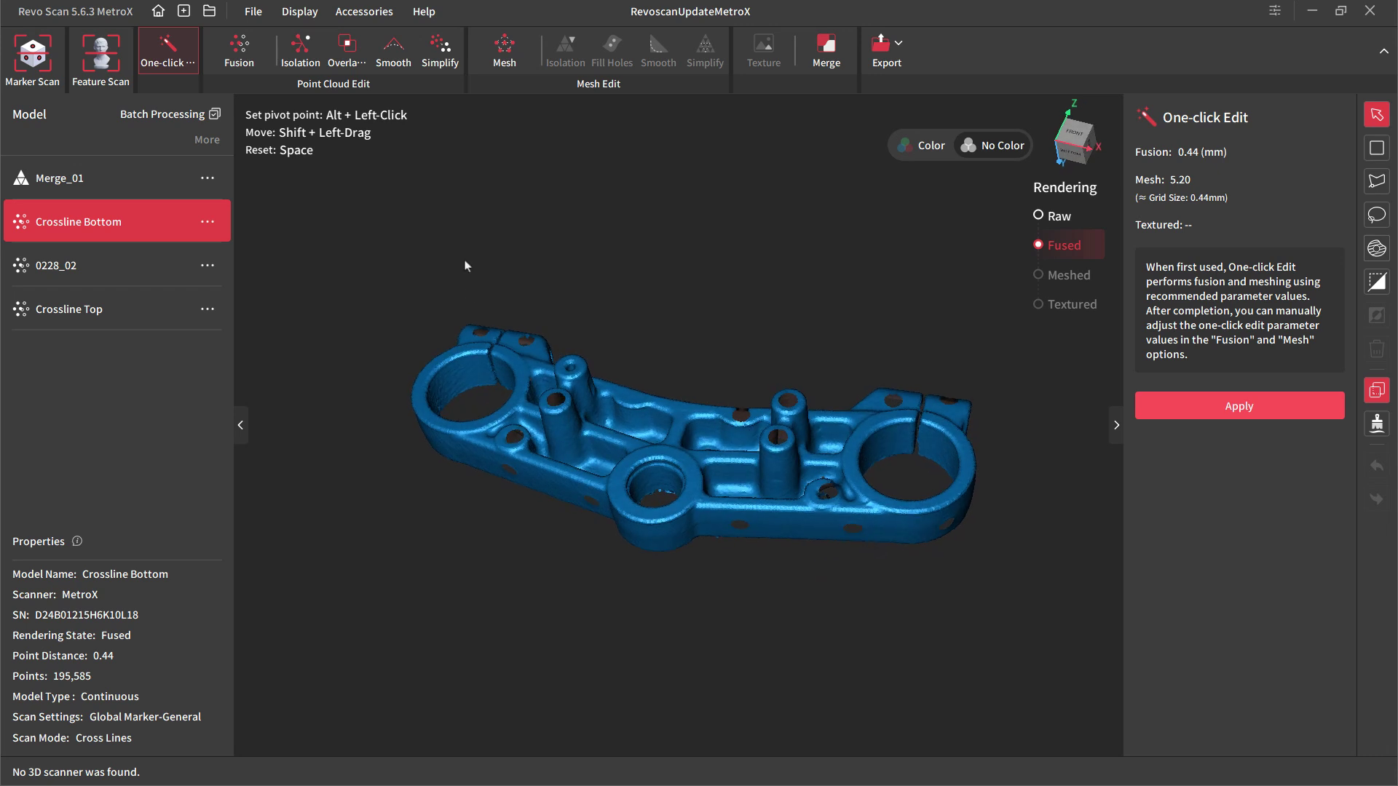
- Display the Merge_01 mesh and orbit it to edge-on and oblique views
{"action": "left_click", "coordinate": [100, 186]}
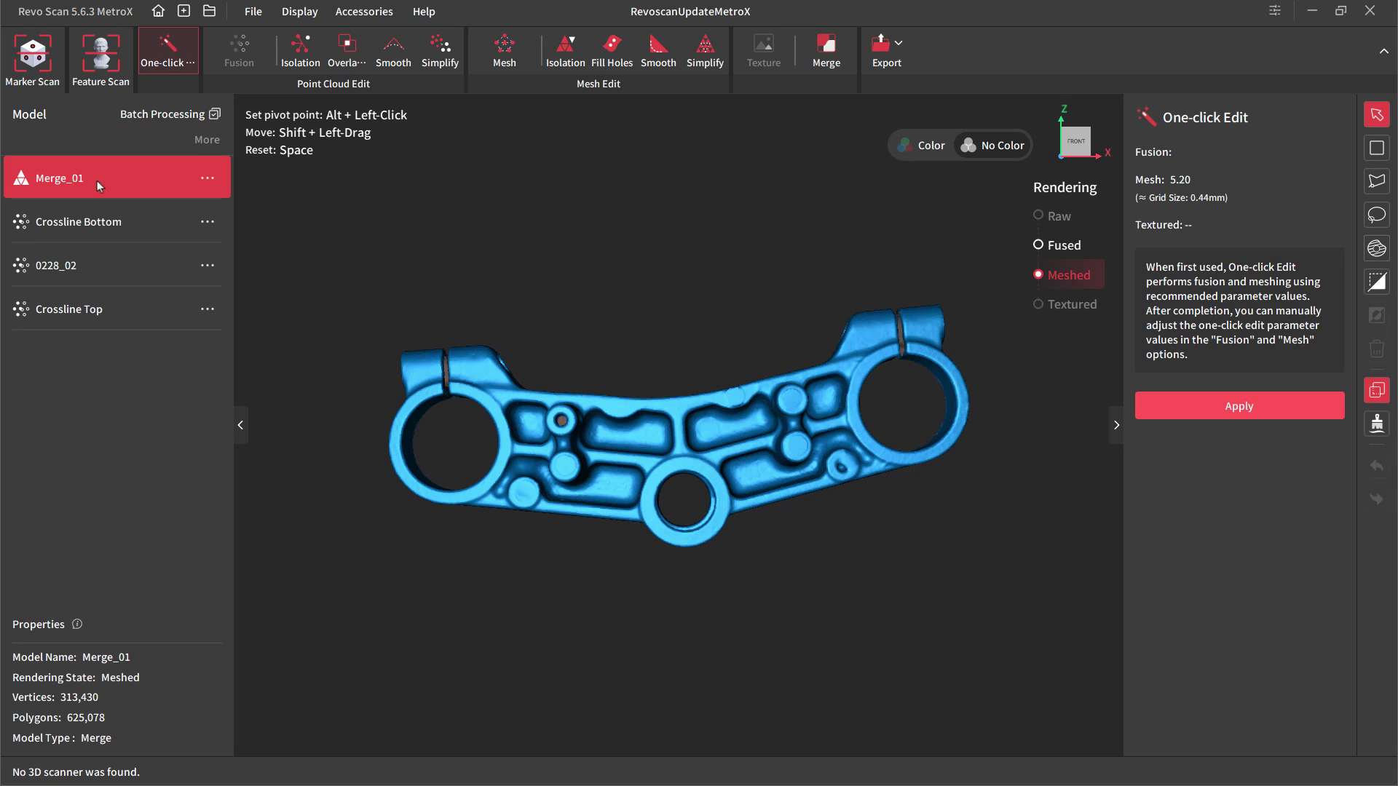
{"action": "mouse_move", "coordinate": [629, 306]}
{"action": "left_mouse_down"}
{"action": "mouse_move", "coordinate": [684, 472]}
{"action": "mouse_move", "coordinate": [619, 268]}
{"action": "mouse_move", "coordinate": [626, 287]}
{"action": "left_mouse_up"}
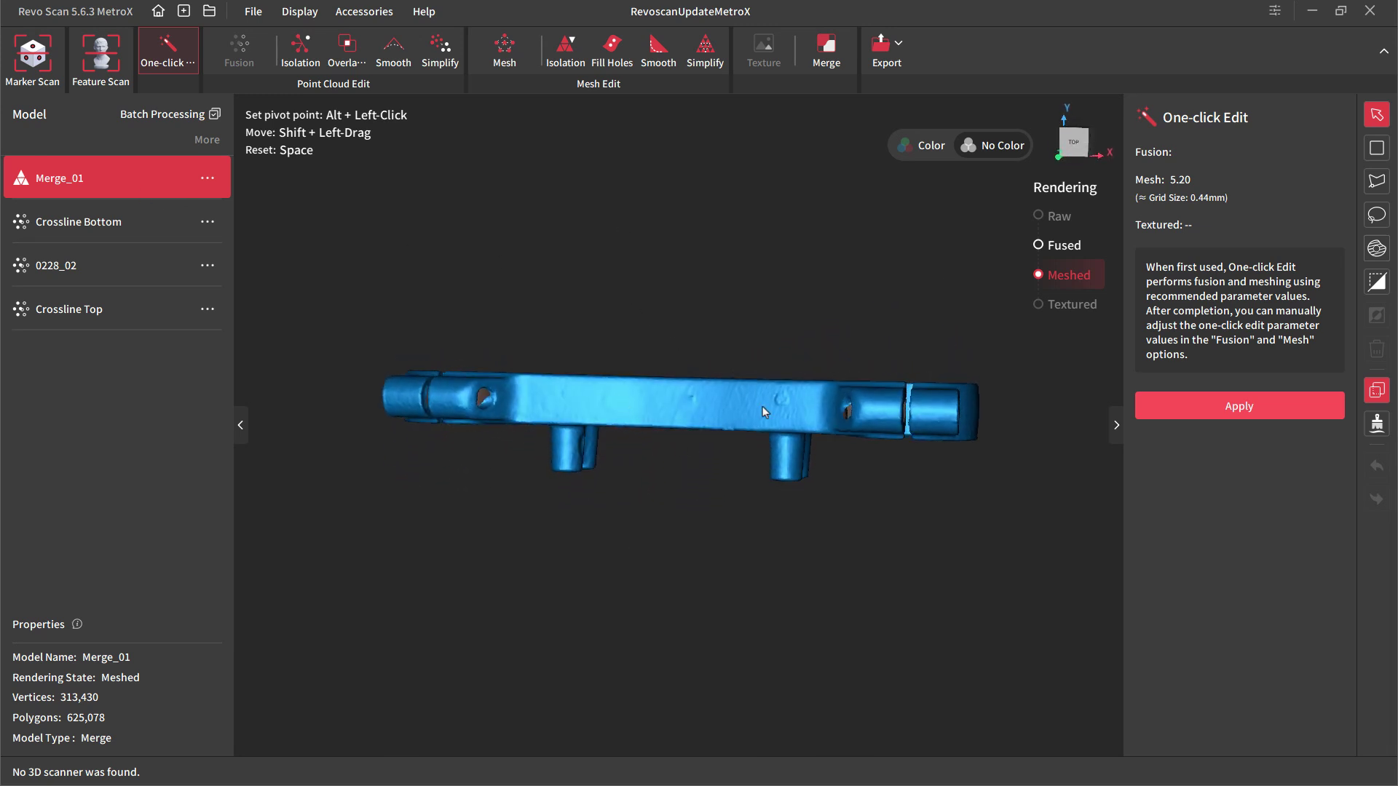
{"action": "left_click_drag", "start_coordinate": [777, 405], "coordinate": [642, 378]}
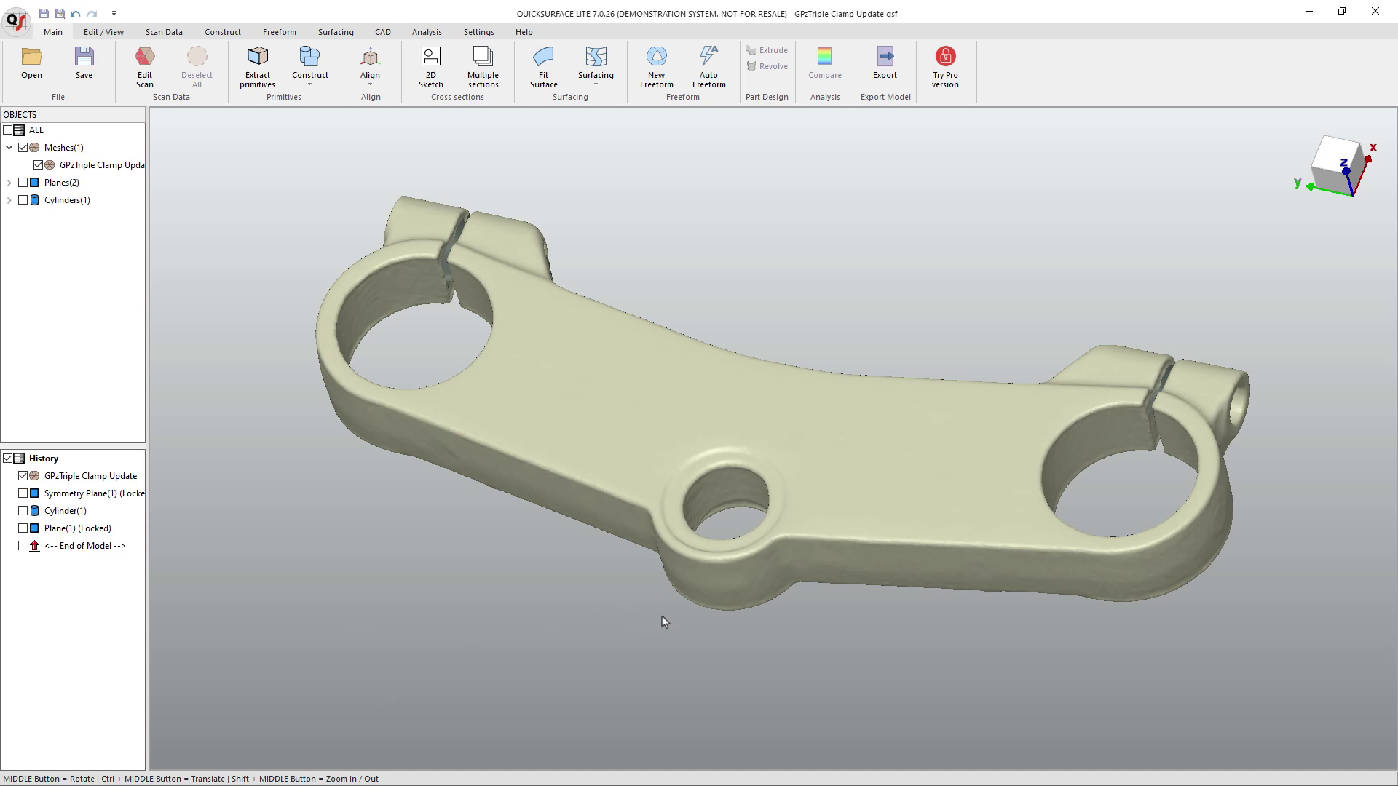
- Orbit the aligned GPzTriple Clamp Update mesh to check its sides, top face and underside
{"action": "middle_click_drag", "start_coordinate": [662, 616], "coordinate": [701, 283]}
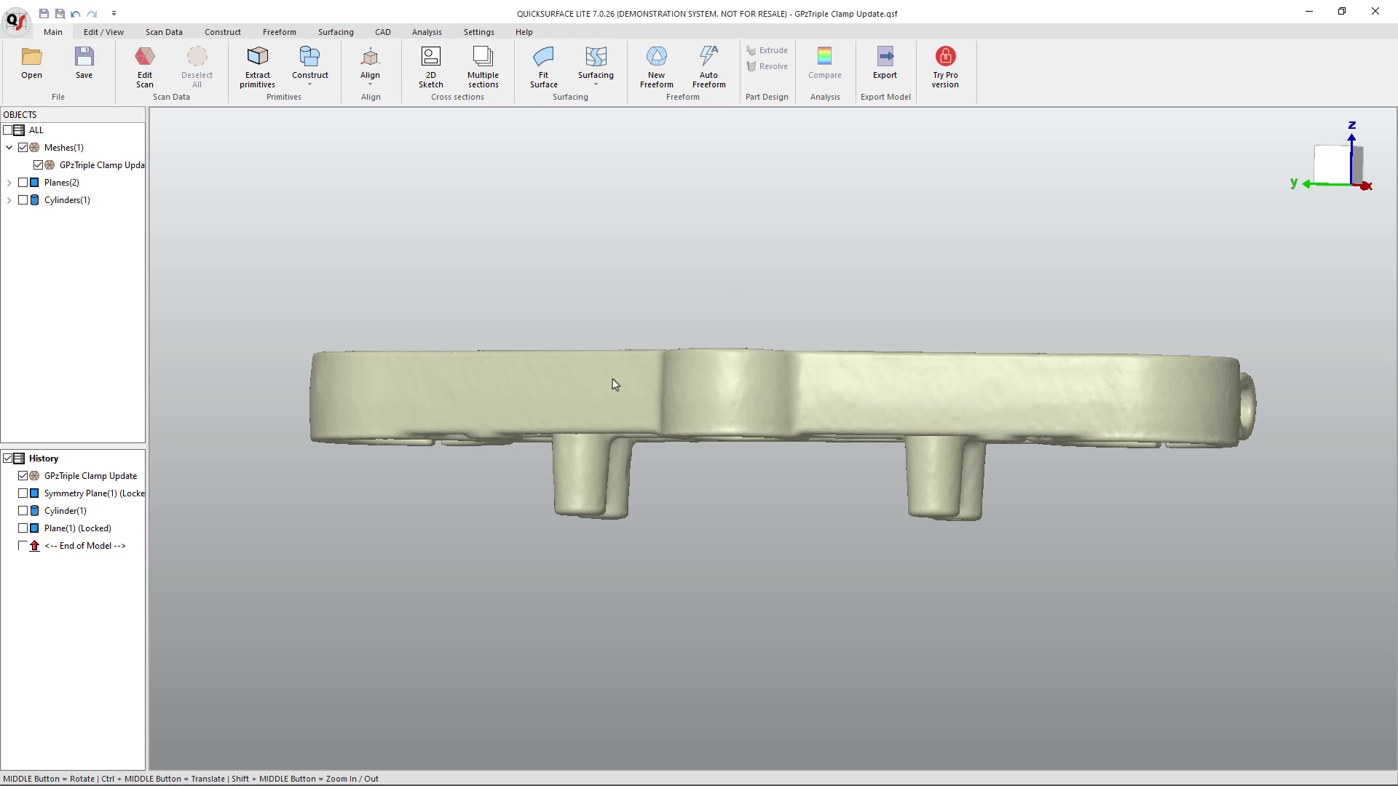
{"action": "middle_click_drag", "start_coordinate": [715, 325], "coordinate": [688, 364]}
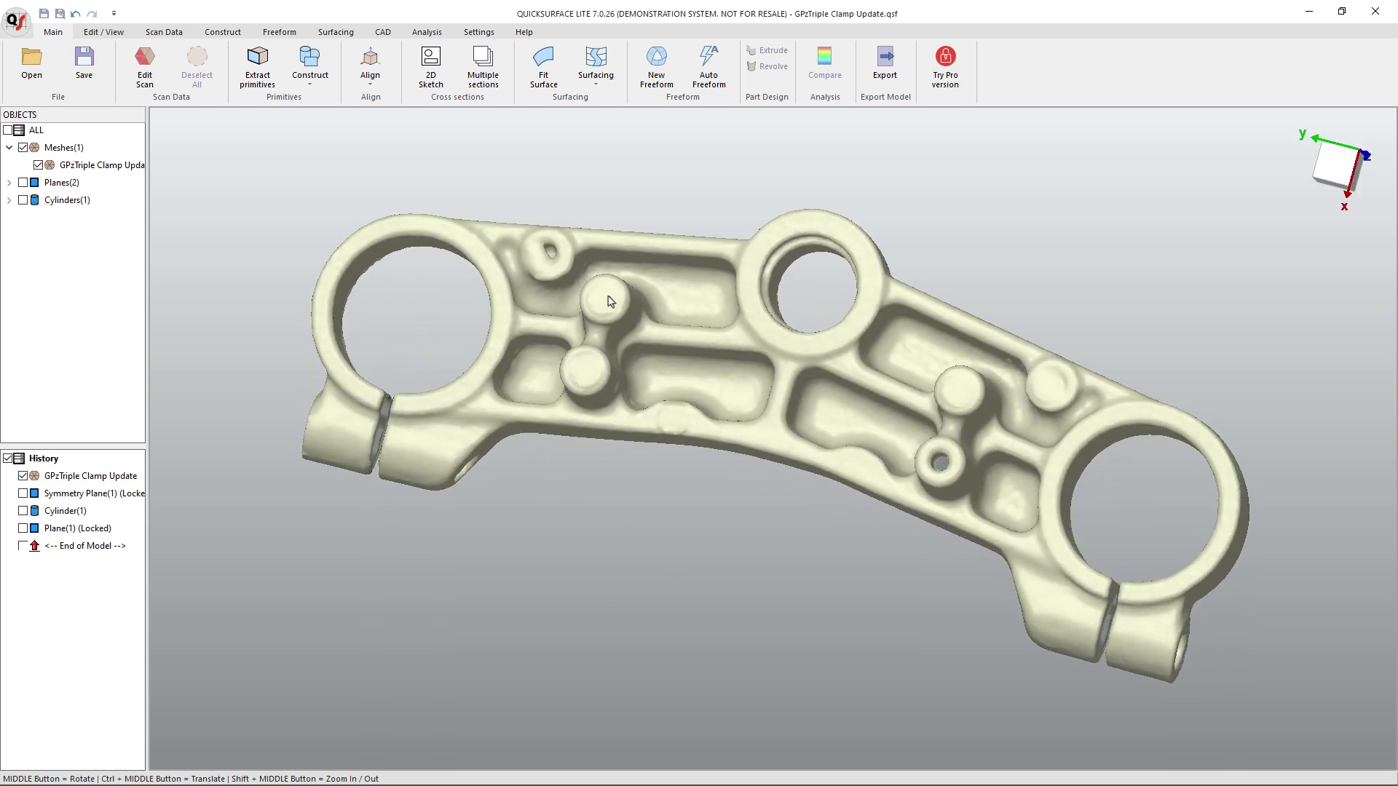
{"action": "left_click", "coordinate": [940, 464]}
{"action": "left_click", "coordinate": [729, 522]}
{"action": "middle_click_drag", "start_coordinate": [731, 519], "coordinate": [707, 430]}
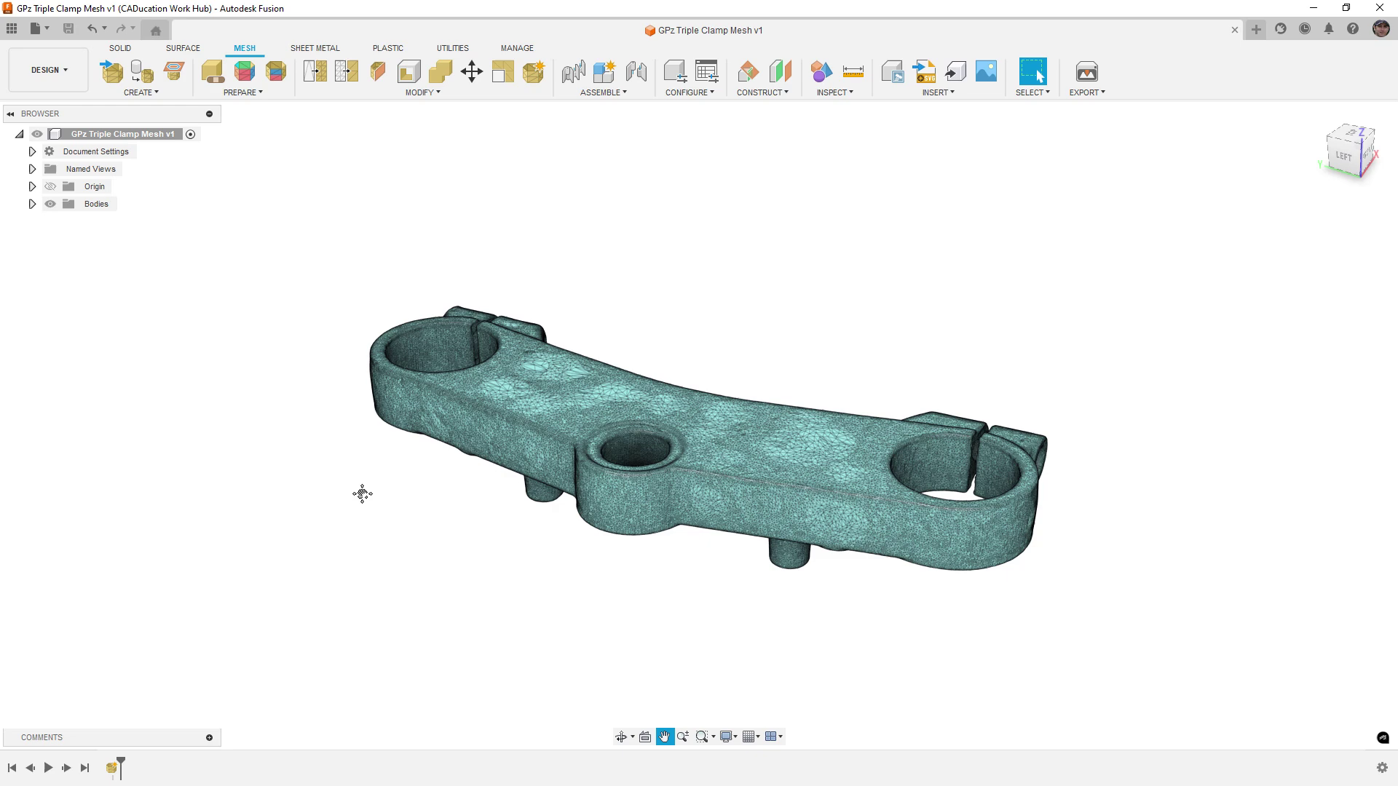
{"action": "mouse_move", "coordinate": [362, 490]}
{"action": "middle_mouse_down", "text": "shift"}
{"action": "mouse_move", "coordinate": [393, 561]}
{"action": "mouse_move", "coordinate": [407, 512]}
{"action": "mouse_move", "coordinate": [430, 509]}
{"action": "mouse_move", "coordinate": [449, 619]}
{"action": "mouse_move", "coordinate": [440, 493]}
{"action": "mouse_move", "coordinate": [469, 321]}
{"action": "middle_mouse_up", "text": "shift"}
{"action": "middle_click_drag", "start_coordinate": [537, 593], "coordinate": [508, 518], "text": "shift"}
{"action": "middle_click_drag", "start_coordinate": [565, 429], "coordinate": [562, 630], "text": "shift"}
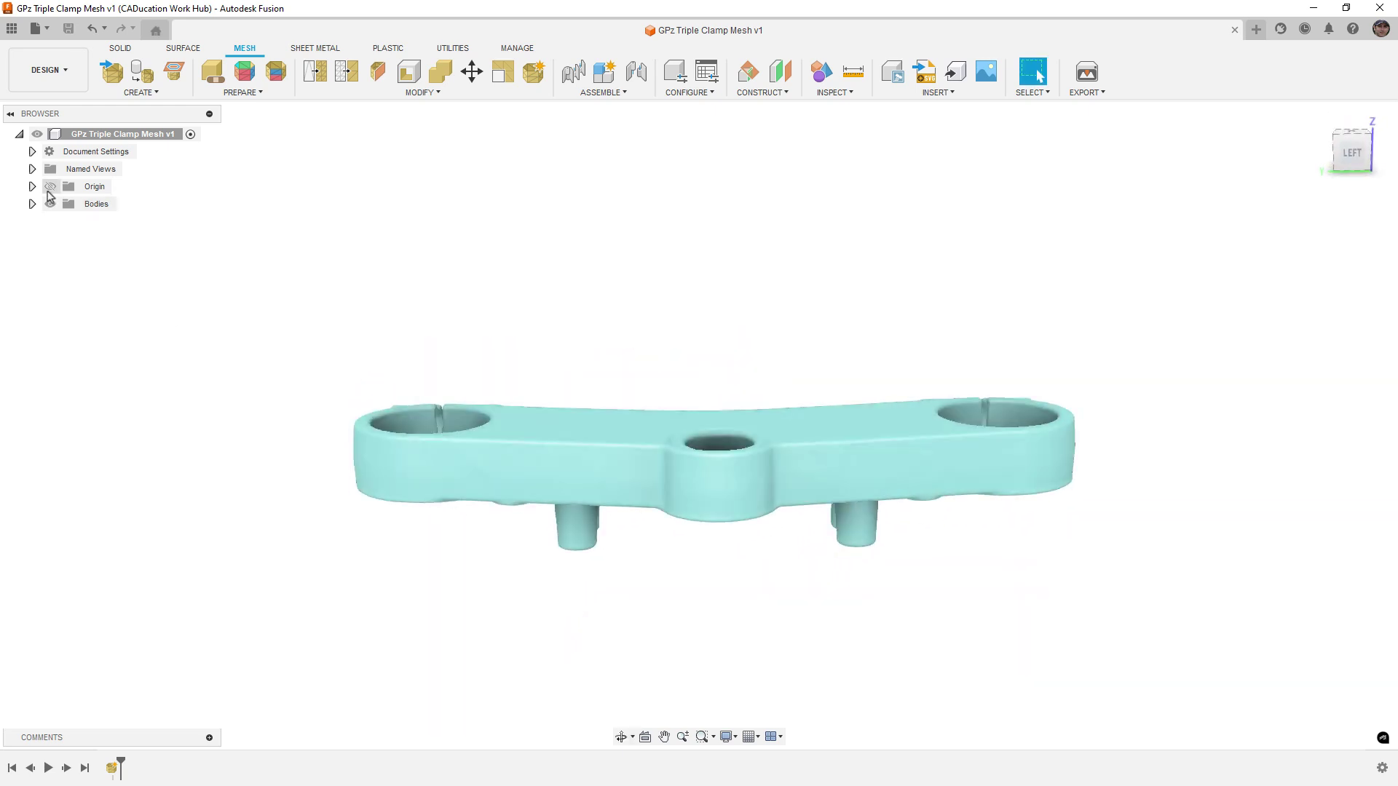
{"action": "left_click", "coordinate": [50, 187]}
{"action": "mouse_move", "coordinate": [634, 437]}
{"action": "middle_mouse_down", "text": "shift"}
{"action": "mouse_move", "coordinate": [590, 446]}
{"action": "mouse_move", "coordinate": [583, 467]}
{"action": "mouse_move", "coordinate": [662, 483]}
{"action": "middle_mouse_up", "text": "shift"}
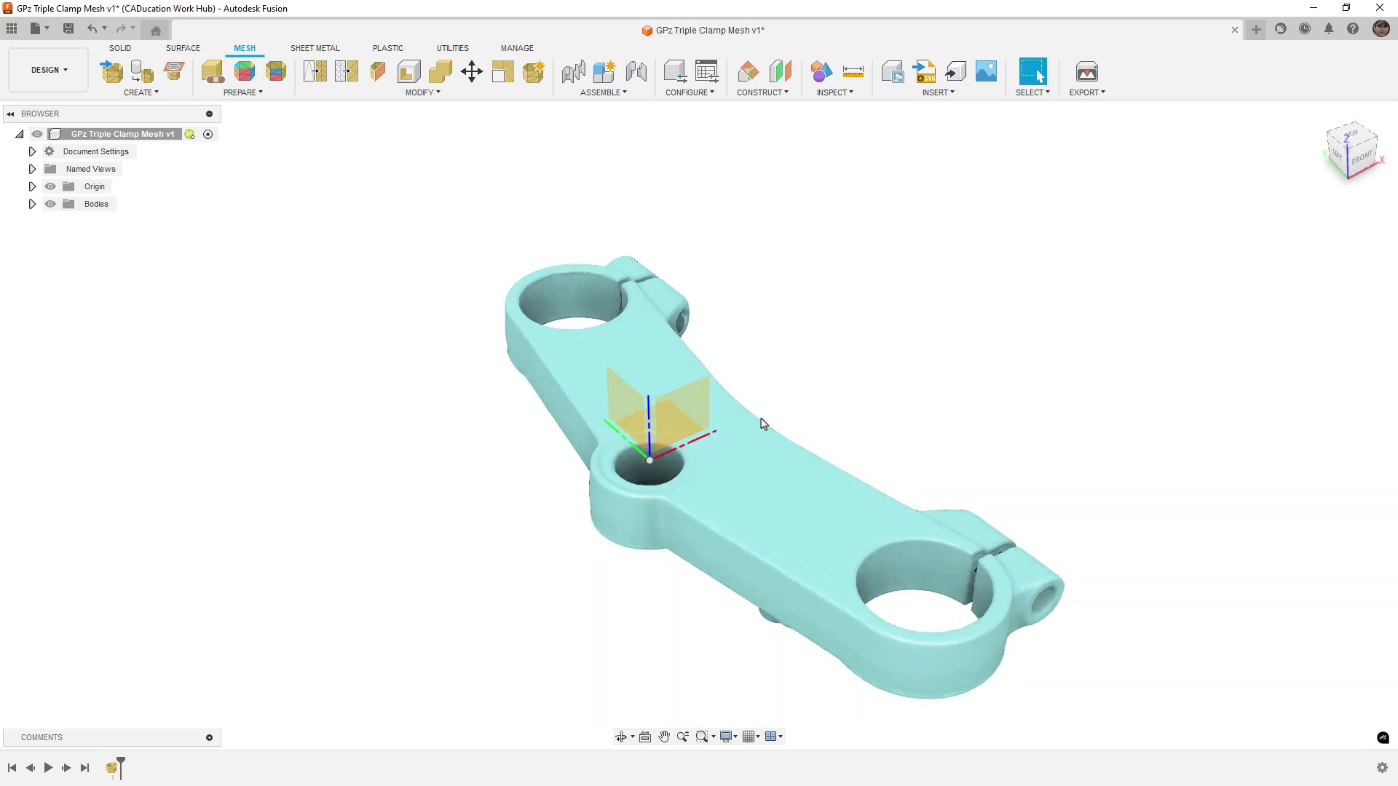
{"action": "middle_click_drag", "start_coordinate": [734, 437], "coordinate": [733, 477], "text": "shift"}
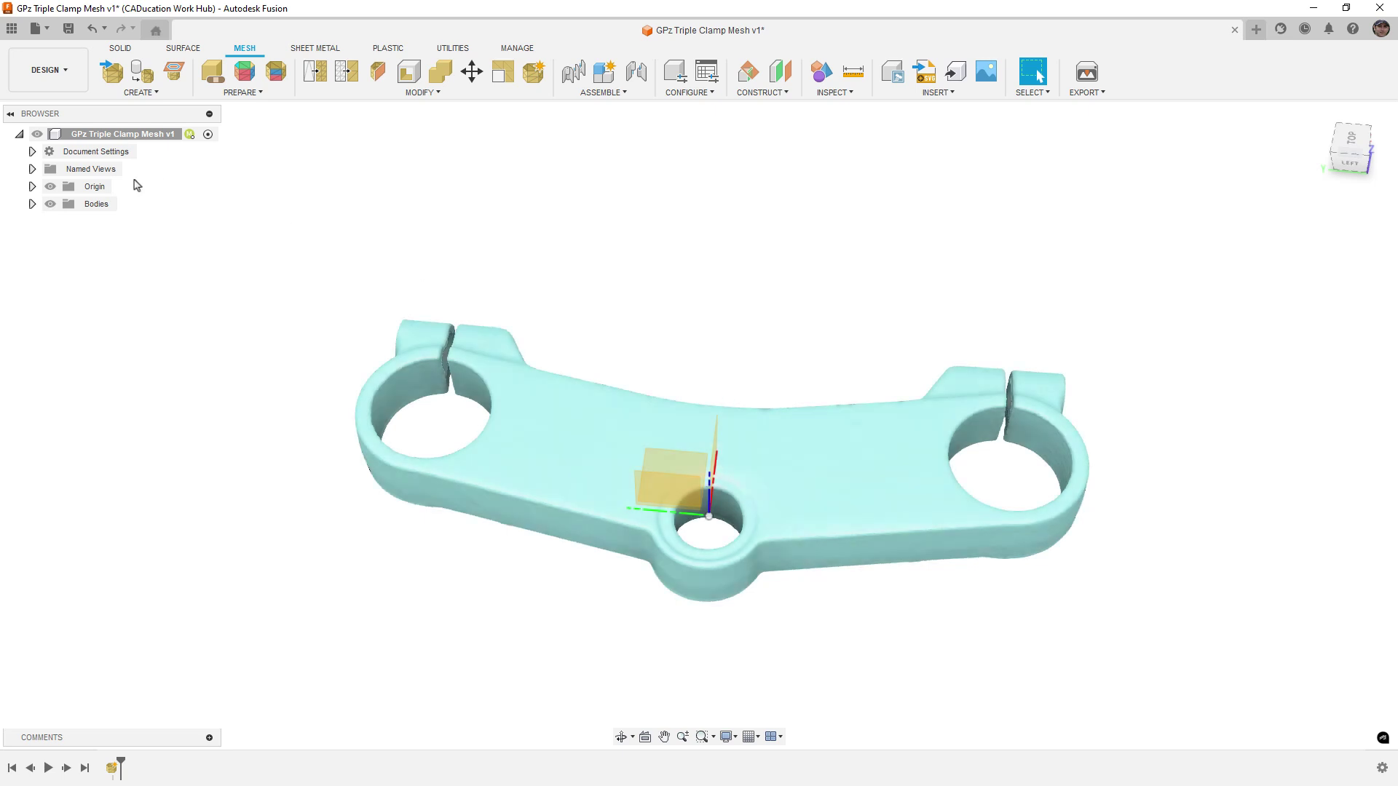
{"action": "left_click", "coordinate": [50, 186]}
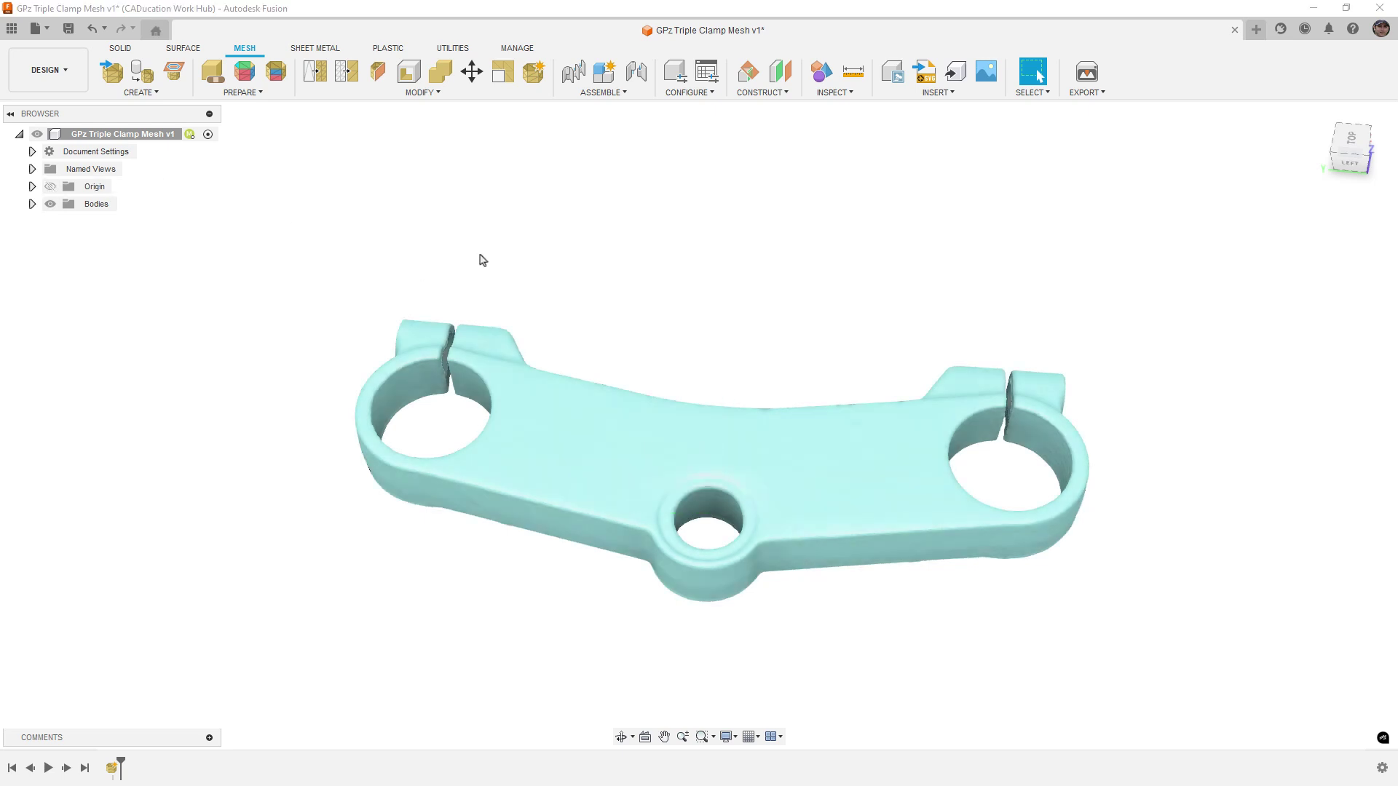